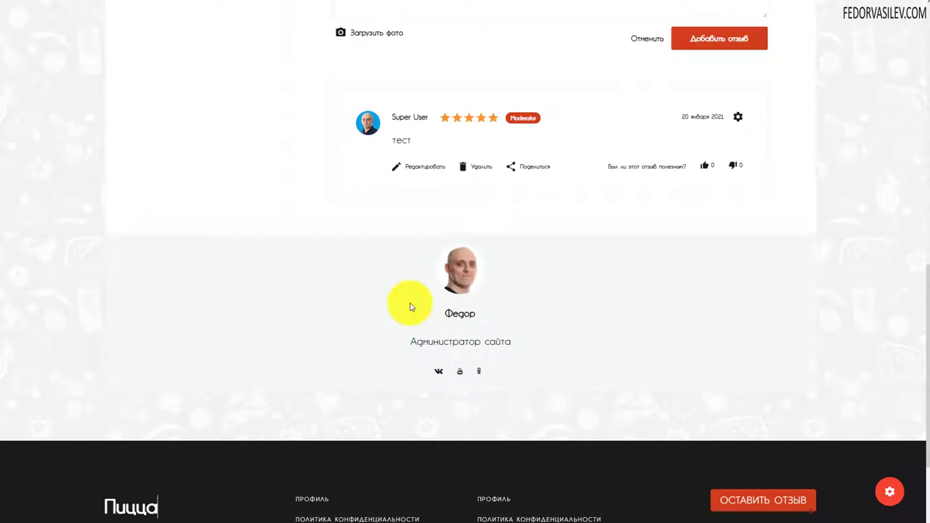
{"action": "triple_click", "coordinate": [420, 341]}
{"action": "left_click", "coordinate": [548, 373]}
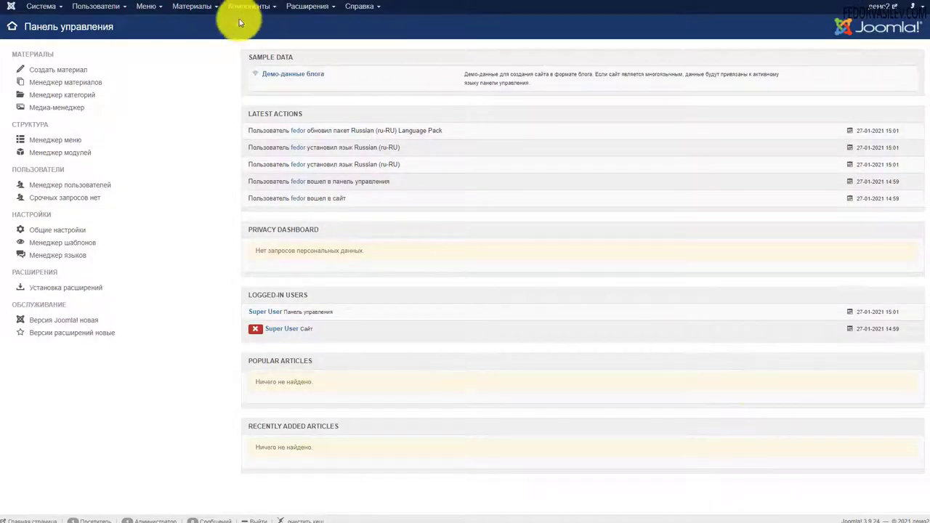
- Add a new author in the site builder component, entering the author's first name and linking it to the Super User account
{"action": "left_click", "coordinate": [237, 9]}
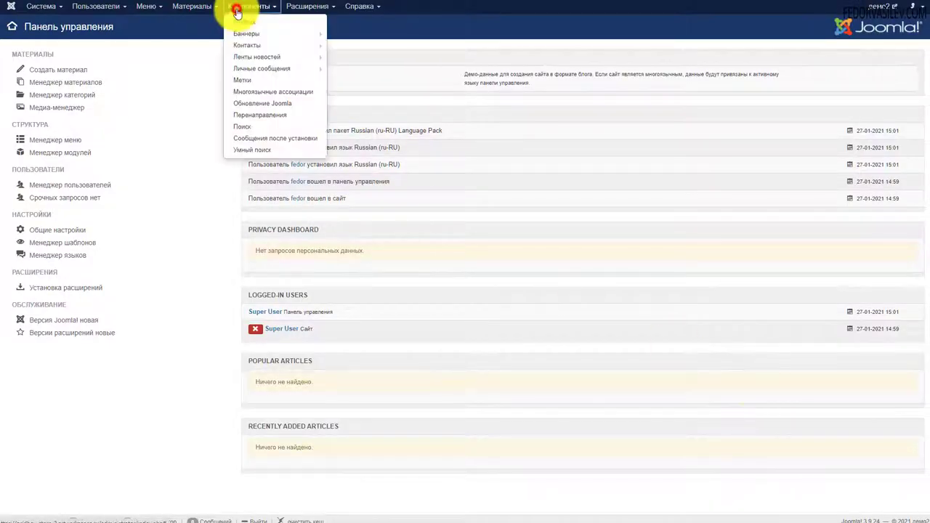
{"action": "left_click", "coordinate": [243, 21]}
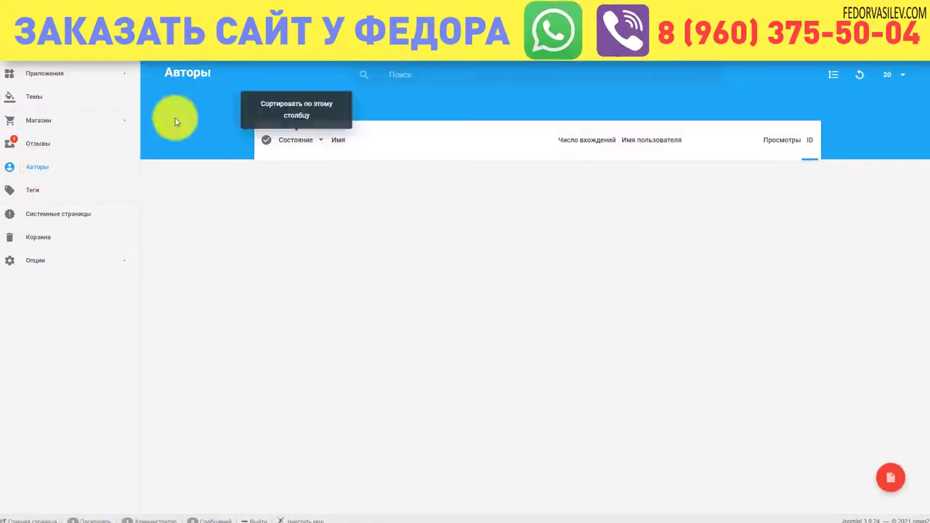
{"action": "left_click", "coordinate": [889, 478]}
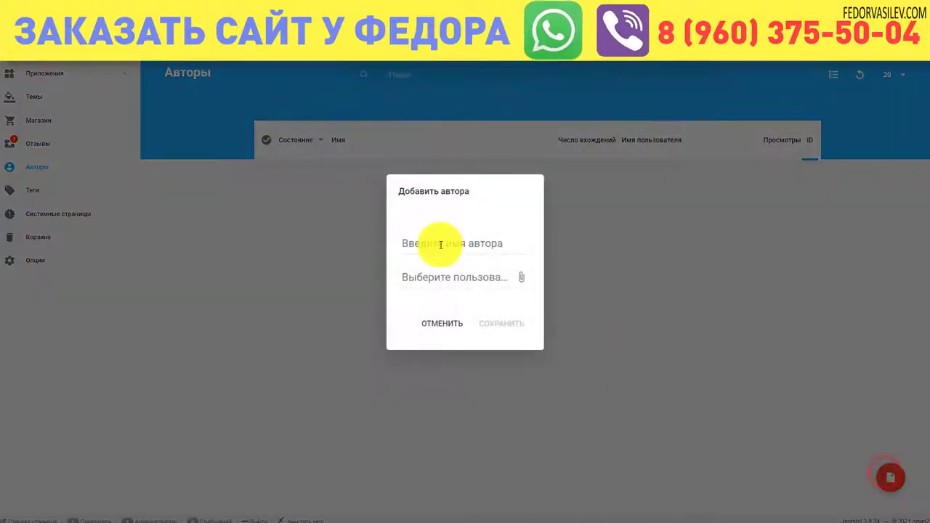
{"action": "type", "text": "Федор"}
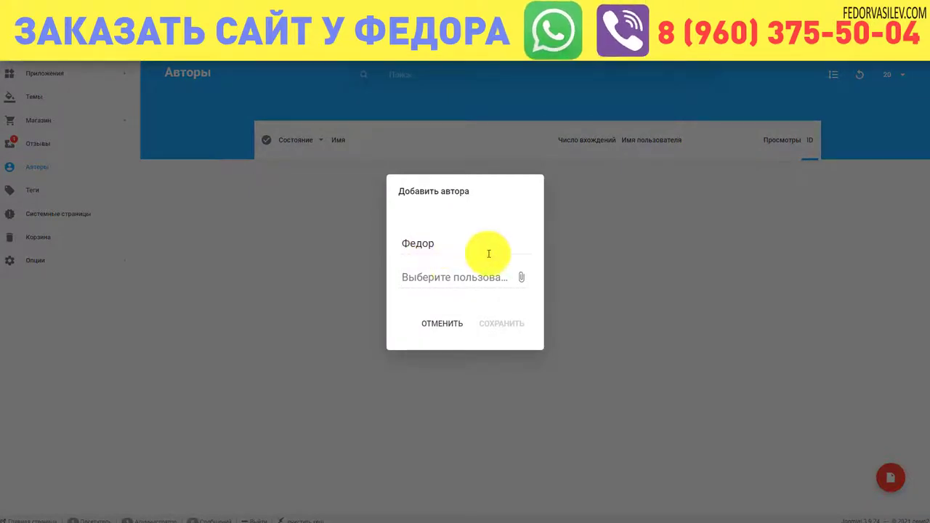
{"action": "left_click", "coordinate": [465, 282]}
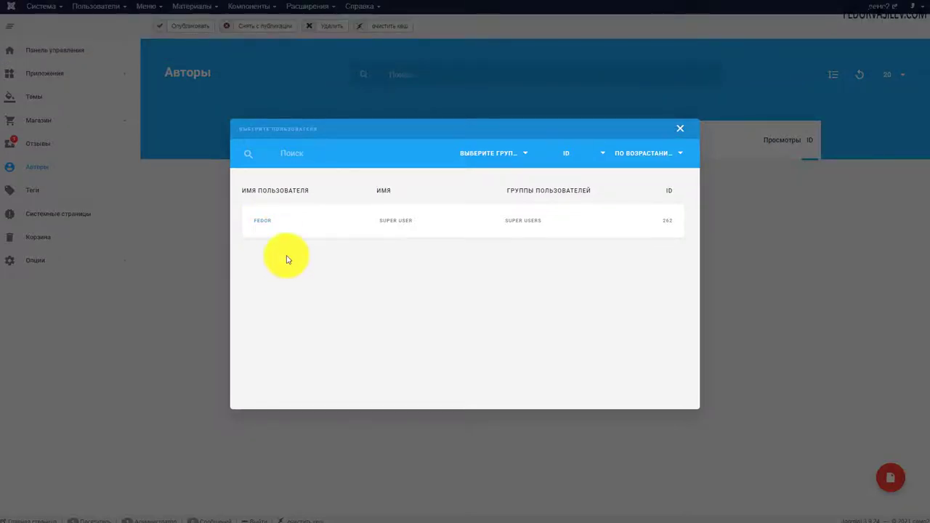
{"action": "left_click", "coordinate": [263, 228]}
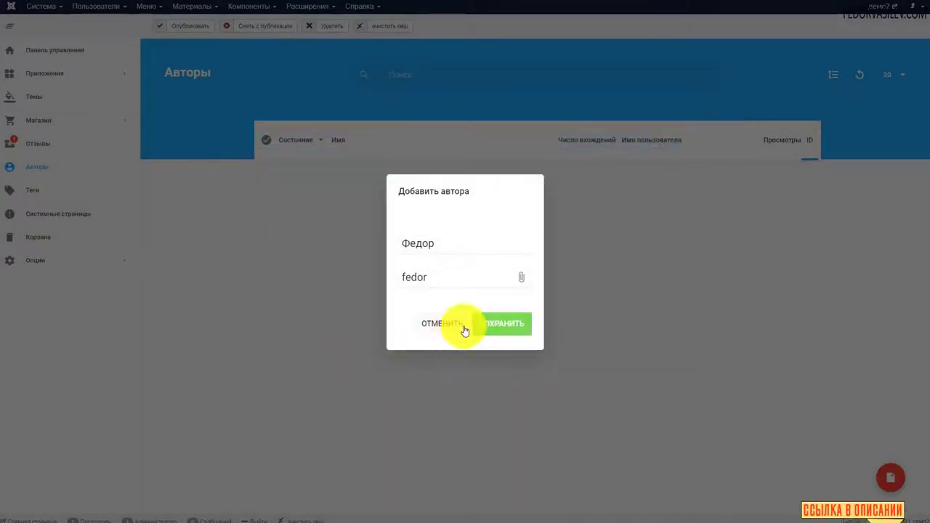
{"action": "left_click", "coordinate": [490, 320]}
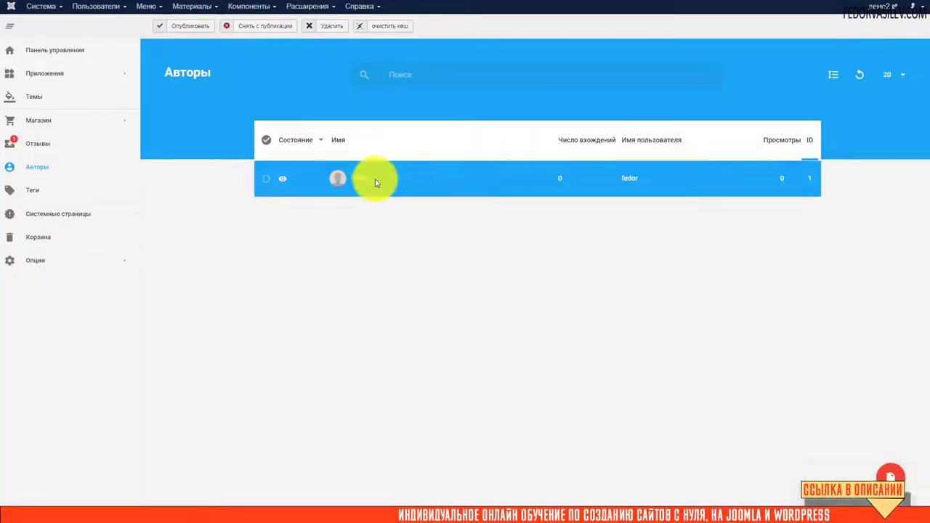
- Open the new author's settings and set the author image (Изображение) to 5.png from the Images folder
{"action": "left_click", "coordinate": [368, 181]}
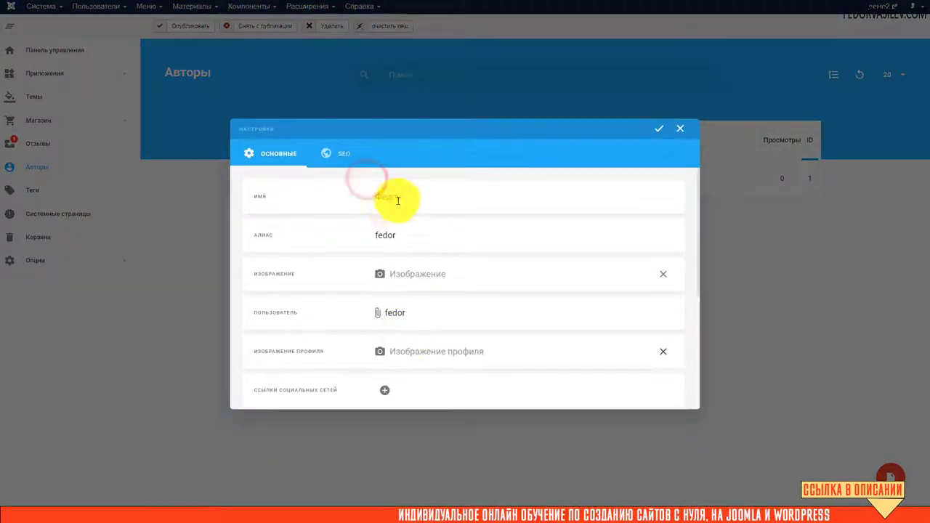
{"action": "left_click", "coordinate": [383, 274]}
{"action": "scroll", "coordinate": [488, 266], "scroll_direction": "down", "scroll_amount": 2}
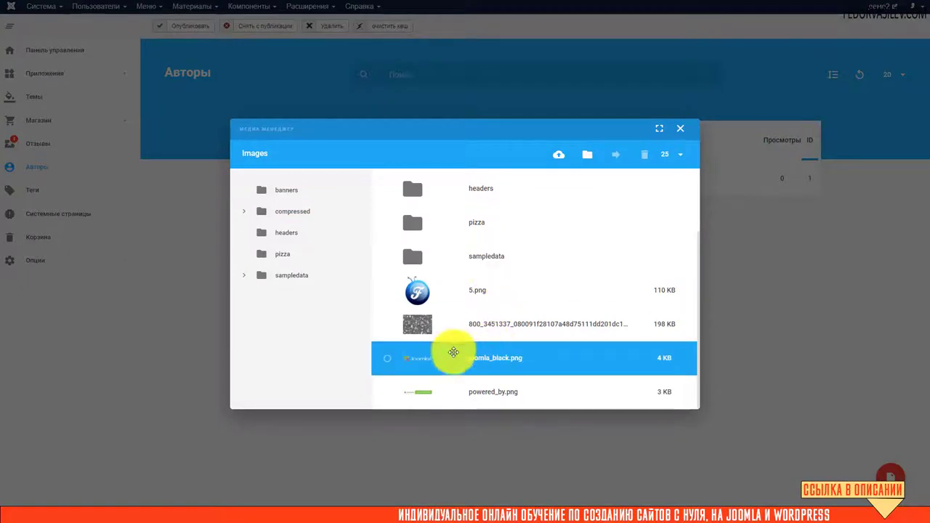
{"action": "scroll", "coordinate": [453, 353], "scroll_direction": "up", "scroll_amount": 1}
{"action": "scroll", "coordinate": [415, 347], "scroll_direction": "down", "scroll_amount": 1}
{"action": "left_click", "coordinate": [385, 290]}
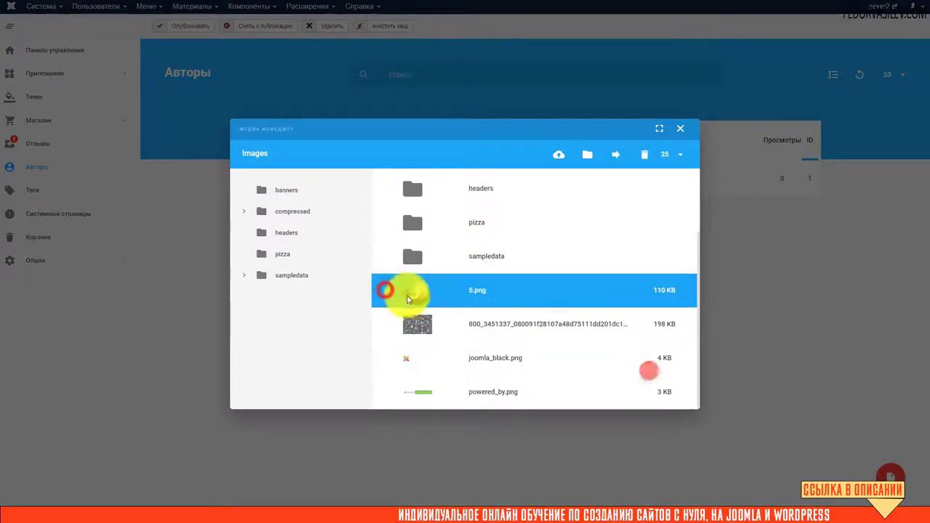
{"action": "left_click", "coordinate": [623, 373]}
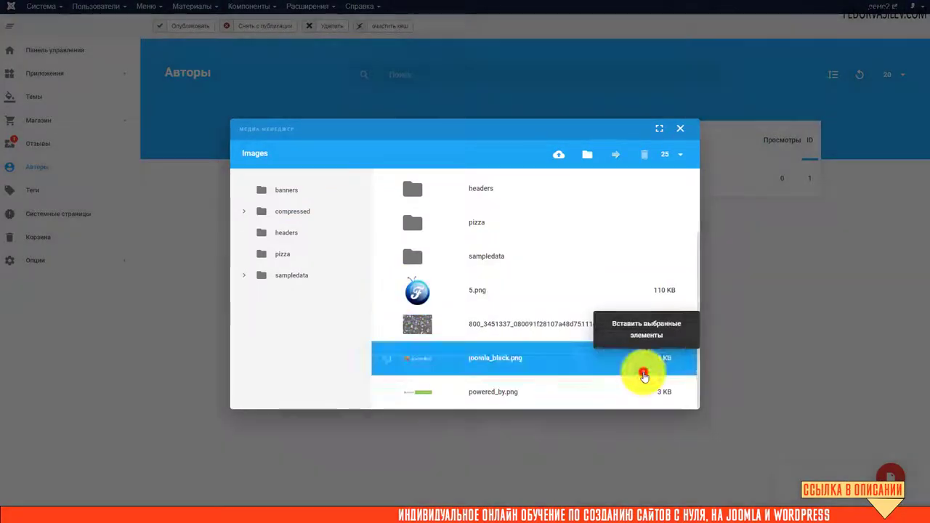
{"action": "left_click", "coordinate": [643, 375]}
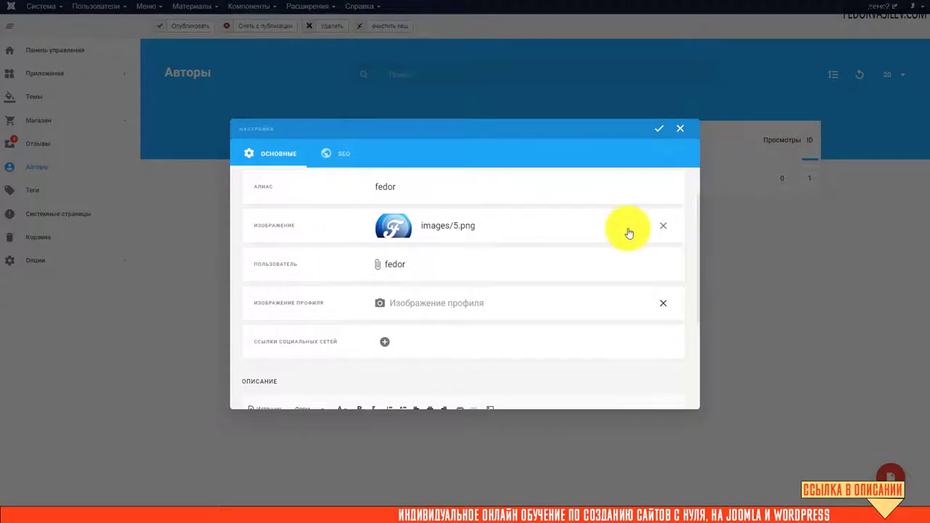
- Upload YA.jpg to the Images folder and set it as the author's profile image (Изображение профиля)
{"action": "scroll", "coordinate": [611, 225], "scroll_direction": "down", "scroll_amount": 2}
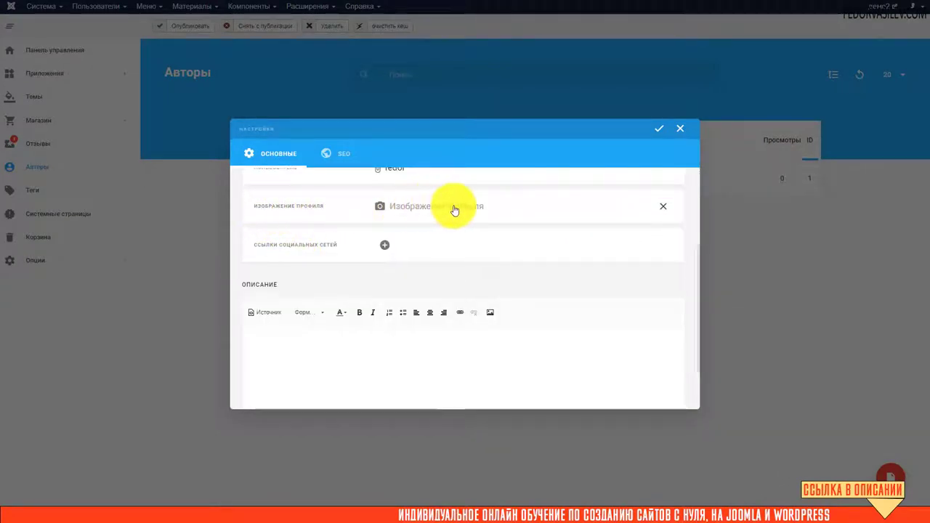
{"action": "left_click", "coordinate": [381, 208]}
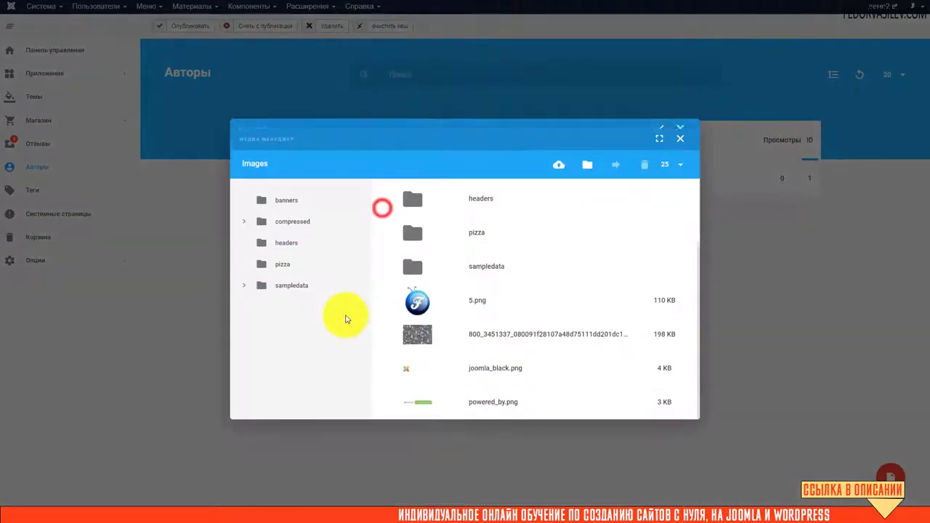
{"action": "scroll", "coordinate": [480, 291], "scroll_direction": "up", "scroll_amount": 2}
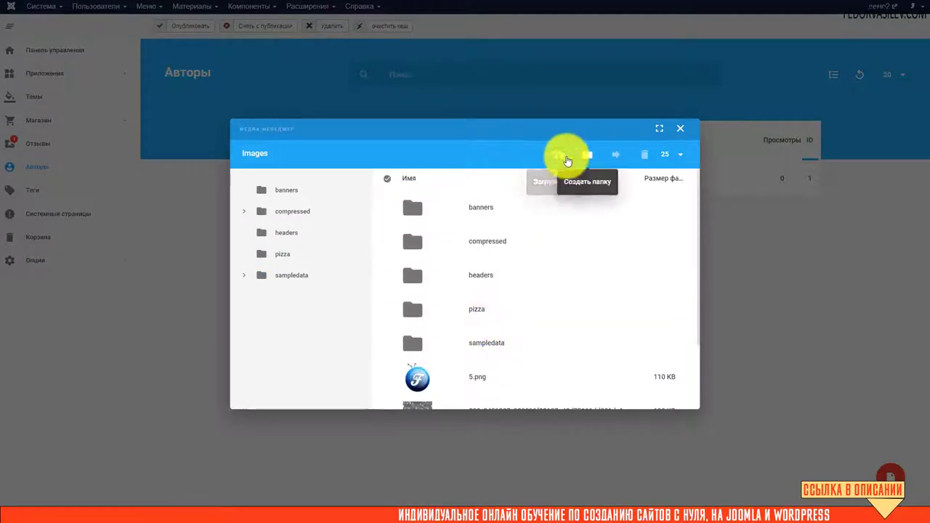
{"action": "left_click", "coordinate": [557, 157]}
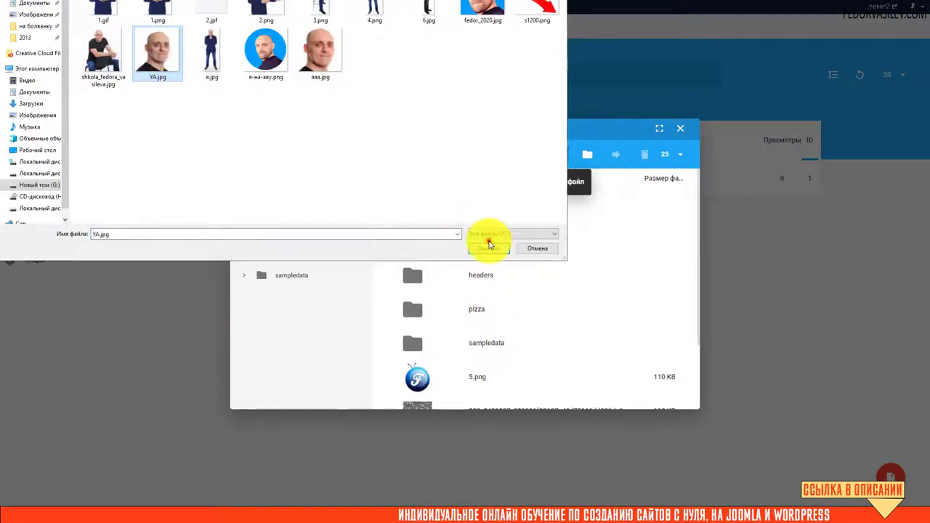
{"action": "left_click", "coordinate": [490, 251]}
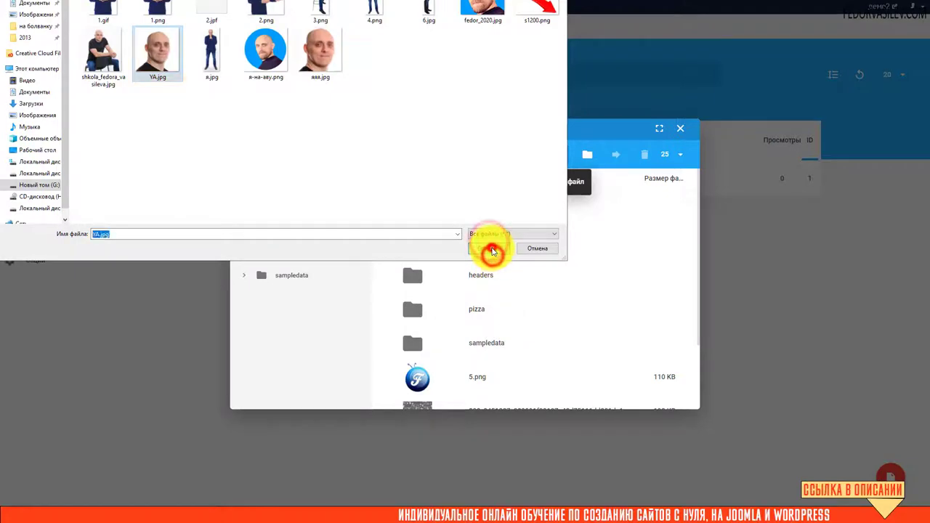
{"action": "scroll", "coordinate": [559, 276], "scroll_direction": "down", "scroll_amount": 3}
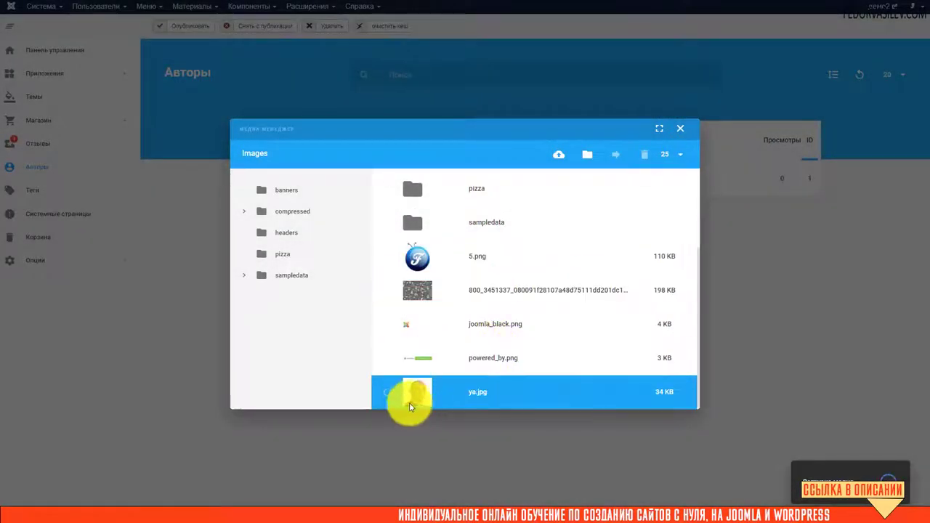
{"action": "left_click", "coordinate": [383, 390]}
{"action": "left_click", "coordinate": [646, 371]}
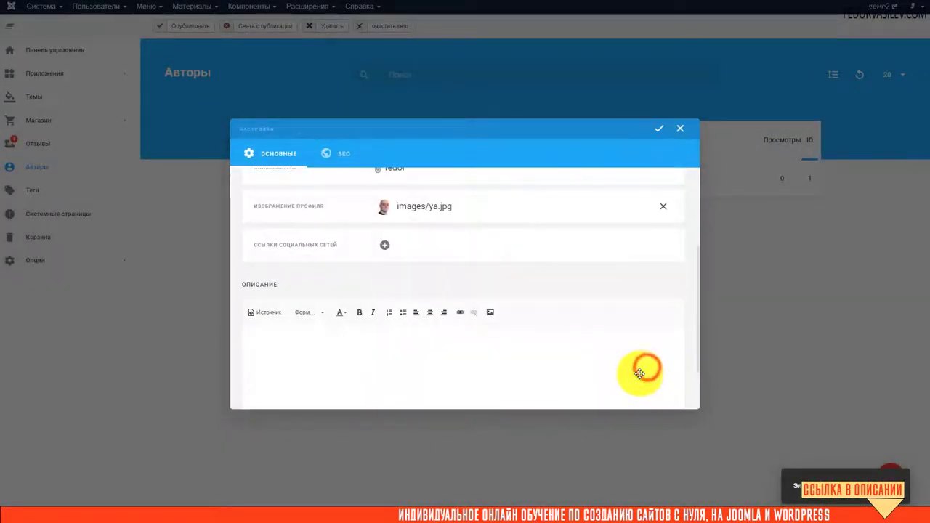
- Add an Odnoklassniki social network link with the placeholder address # to the author
{"action": "left_click", "coordinate": [383, 244]}
{"action": "left_click", "coordinate": [420, 245]}
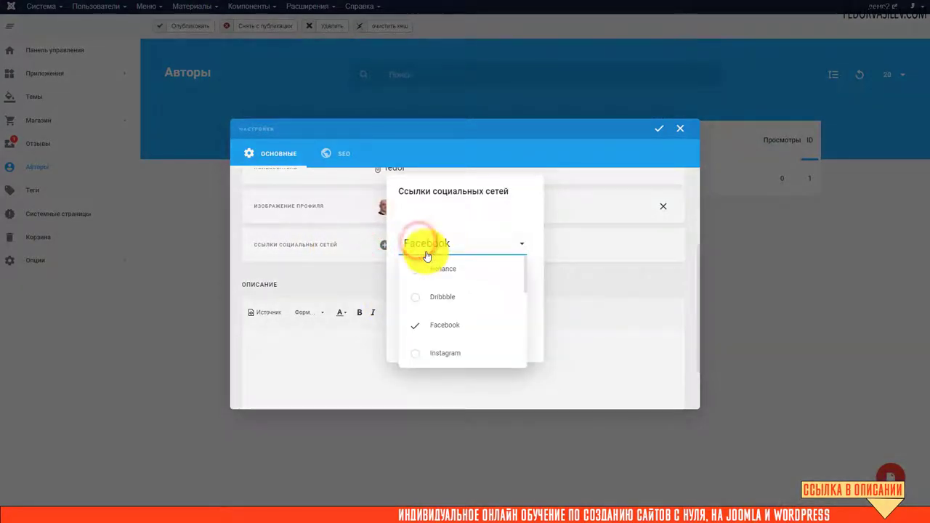
{"action": "scroll", "coordinate": [459, 285], "scroll_direction": "down", "scroll_amount": 1}
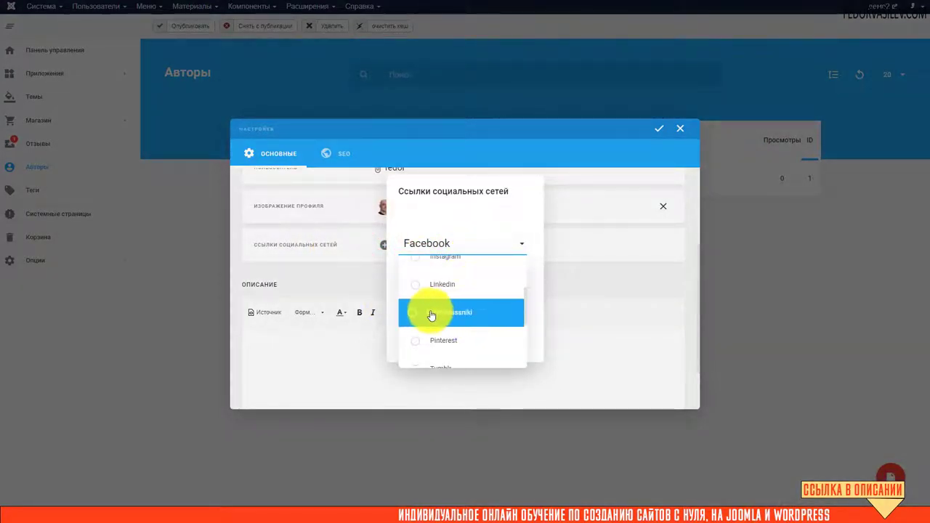
{"action": "left_click", "coordinate": [420, 313]}
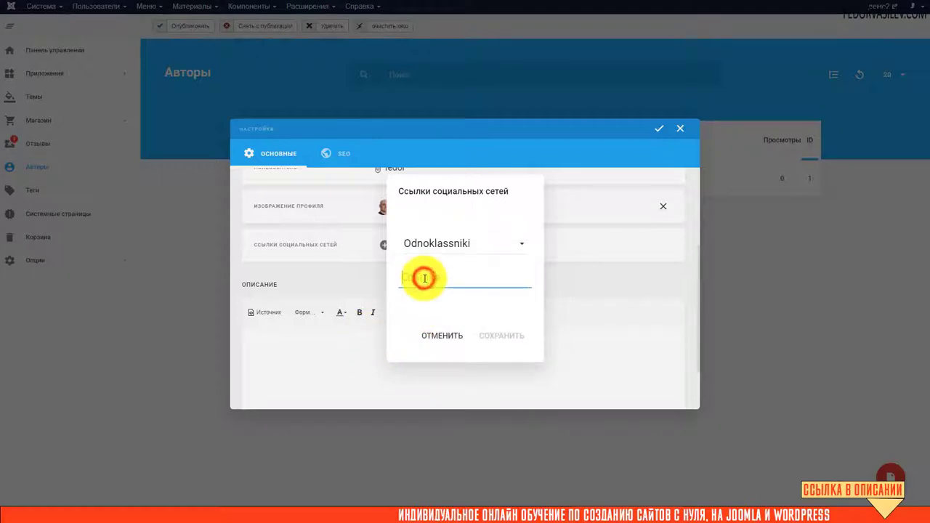
{"action": "type", "text": "ё№"}
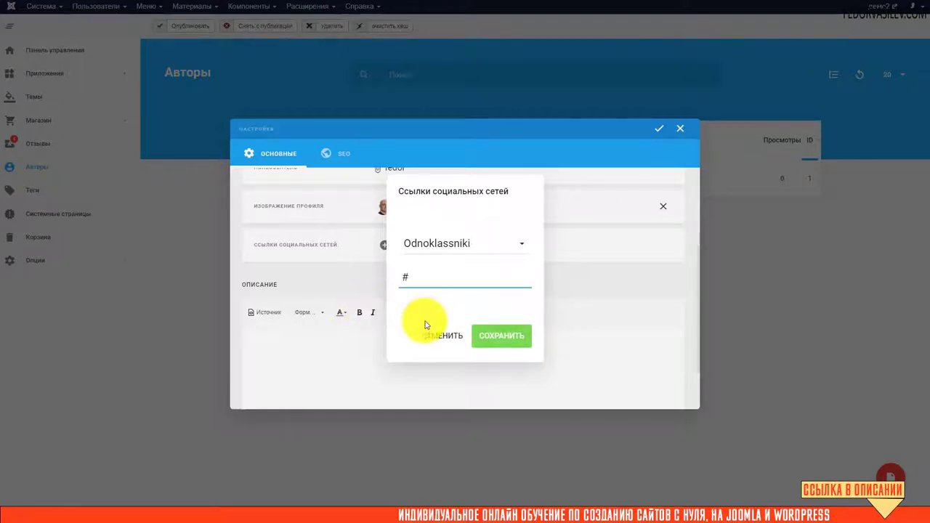
{"action": "left_click", "coordinate": [484, 337]}
- Add a Facebook social network link with the placeholder address # to the author
{"action": "left_click", "coordinate": [456, 246]}
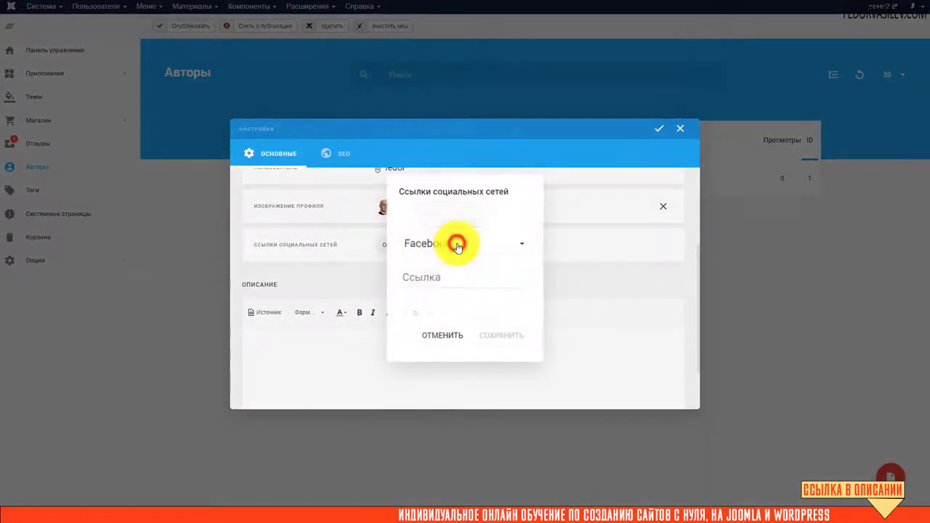
{"action": "left_click", "coordinate": [426, 243]}
{"action": "left_click", "coordinate": [472, 208]}
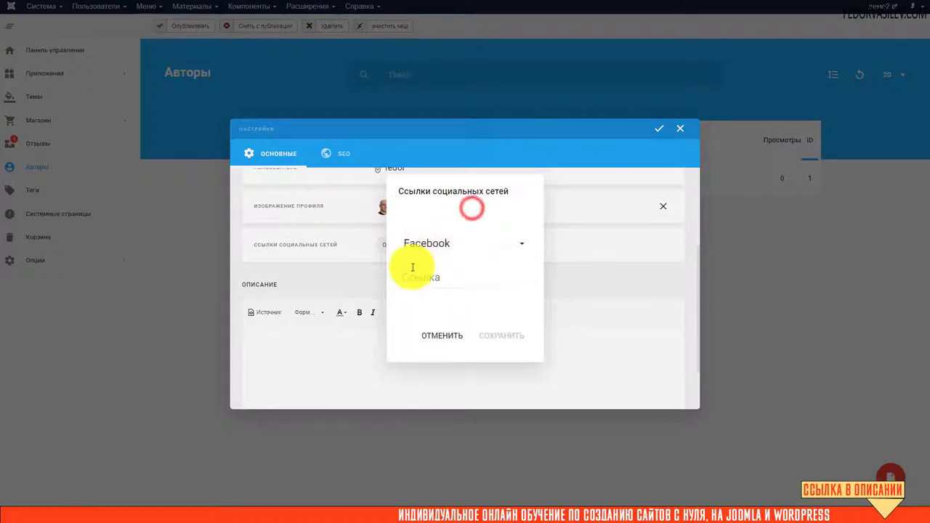
{"action": "type", "text": "#"}
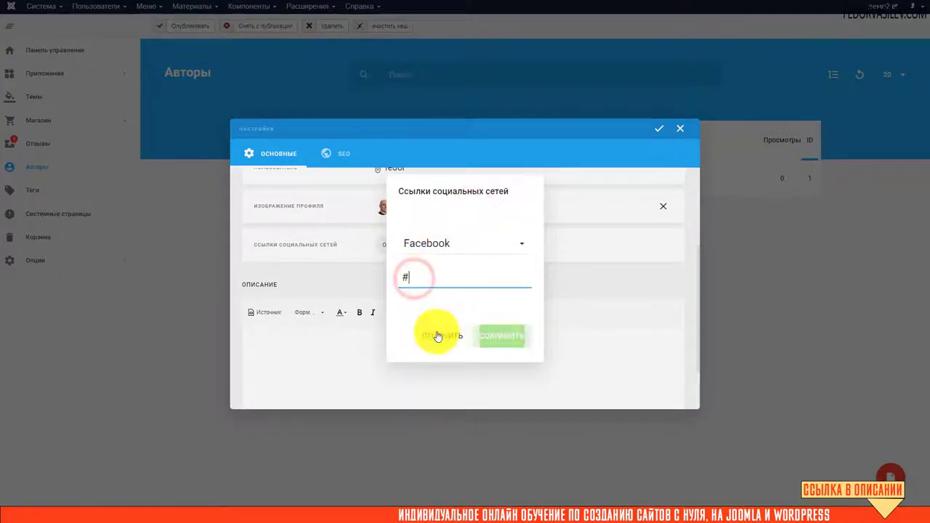
{"action": "left_click", "coordinate": [492, 335]}
- Add a Vkontakte social network link with the placeholder address # to the author
{"action": "left_click", "coordinate": [511, 247]}
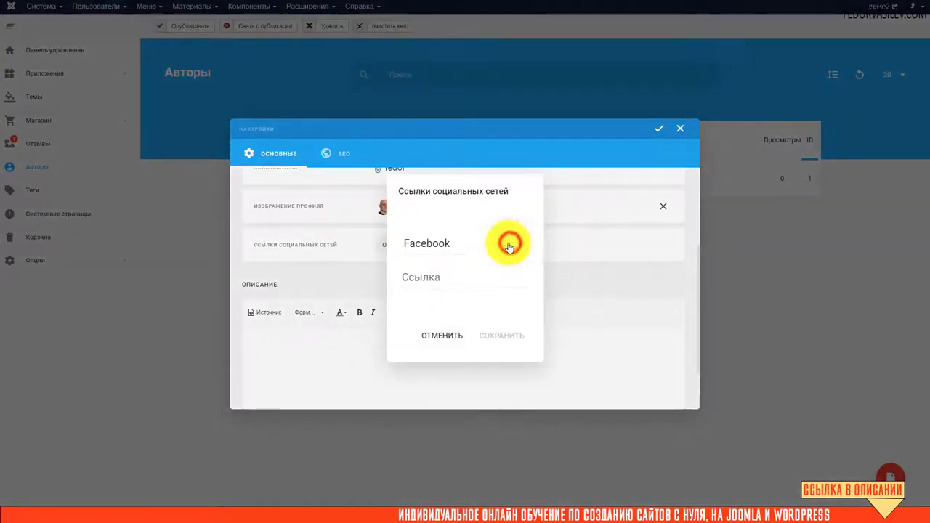
{"action": "left_click", "coordinate": [461, 237]}
{"action": "scroll", "coordinate": [469, 288], "scroll_direction": "down", "scroll_amount": 3}
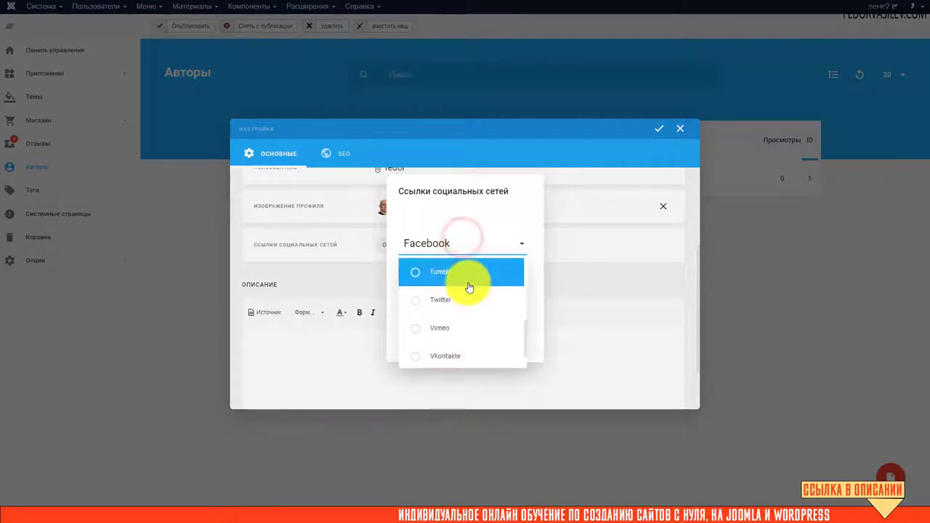
{"action": "left_click", "coordinate": [452, 356]}
{"action": "left_click", "coordinate": [507, 335]}
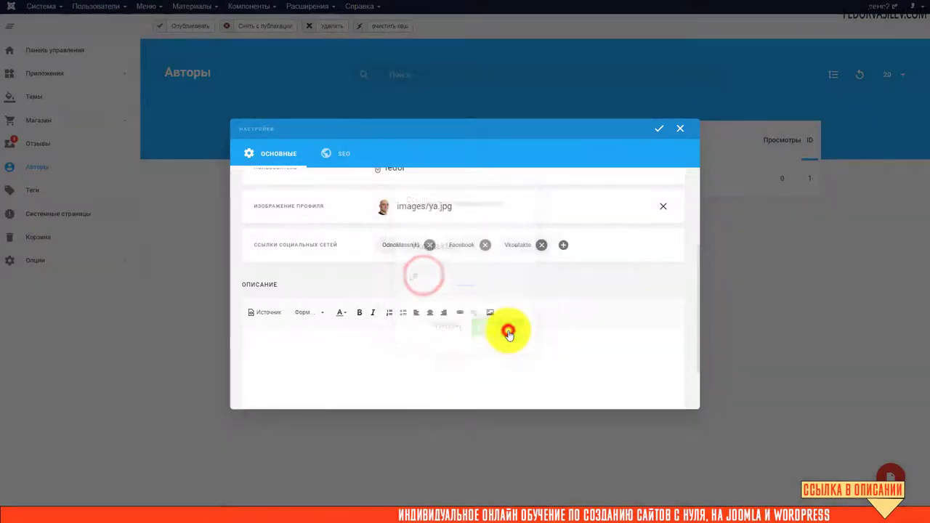
- Enter "Администратор" as the author's description and make the text bold
{"action": "scroll", "coordinate": [436, 298], "scroll_direction": "down", "scroll_amount": 1}
{"action": "left_click", "coordinate": [303, 271]}
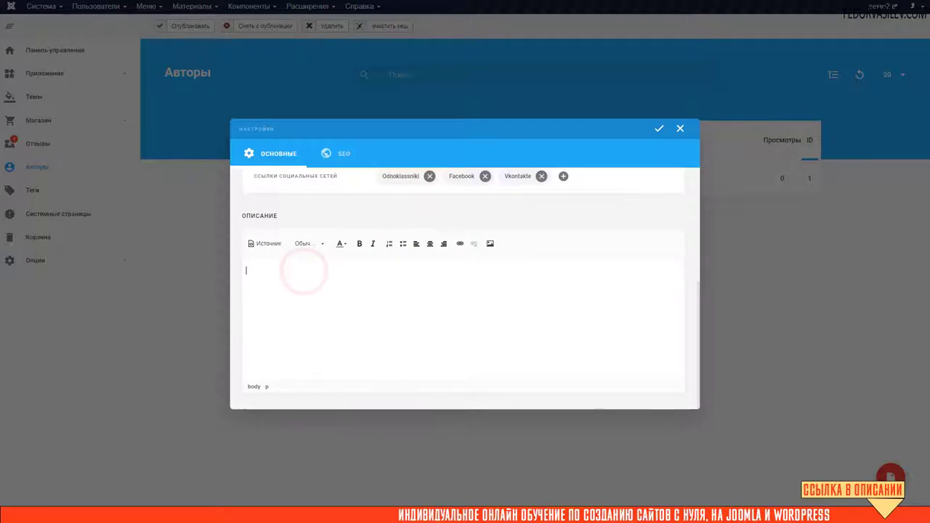
{"action": "type", "text": "Администратор"}
{"action": "double_click", "coordinate": [325, 271]}
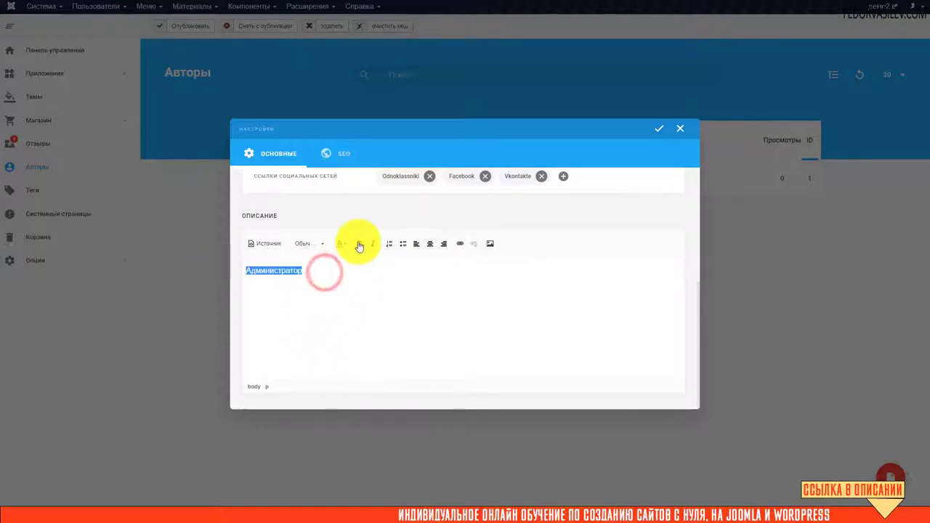
{"action": "left_click", "coordinate": [359, 247]}
{"action": "left_click", "coordinate": [366, 300]}
- Examine the author's SEO settings and the sitemap options (Карта сайта), trying the «Включить элемент» switch
{"action": "scroll", "coordinate": [461, 295], "scroll_direction": "up", "scroll_amount": 2}
{"action": "left_click", "coordinate": [333, 156]}
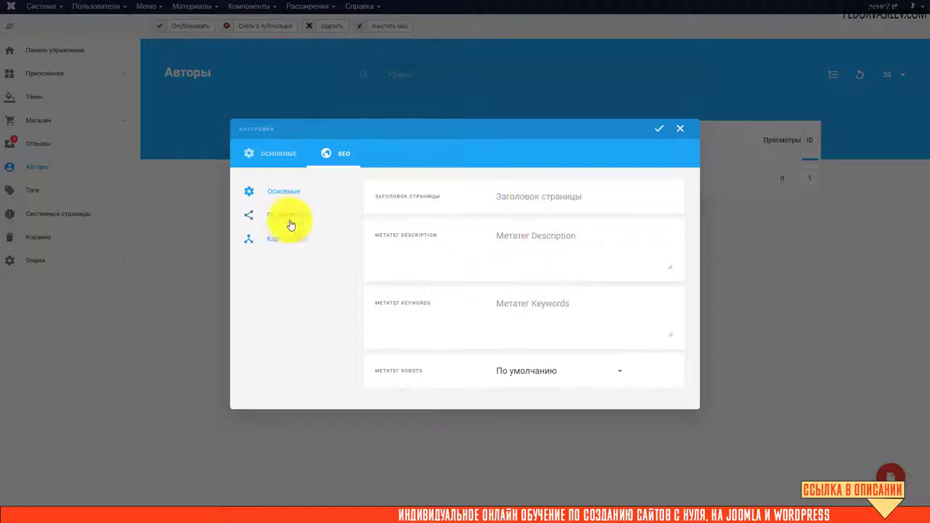
{"action": "left_click", "coordinate": [269, 243]}
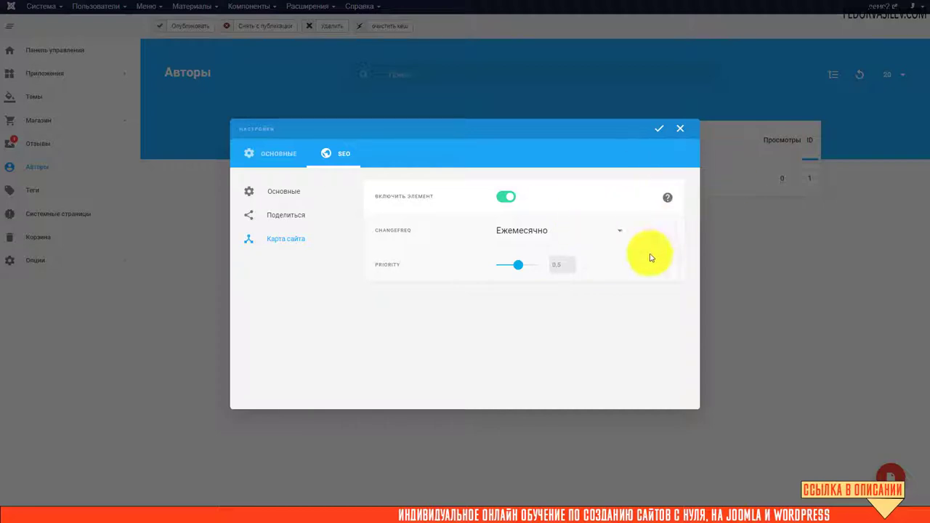
{"action": "left_click", "coordinate": [502, 196]}
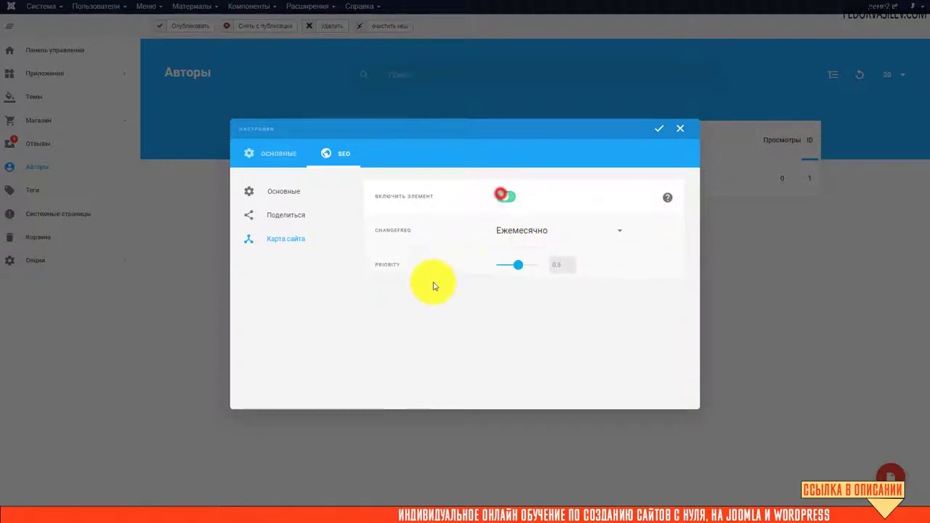
- Switch off «Включить элемент» in the author's sitemap options and save the author settings
{"action": "left_click", "coordinate": [507, 195]}
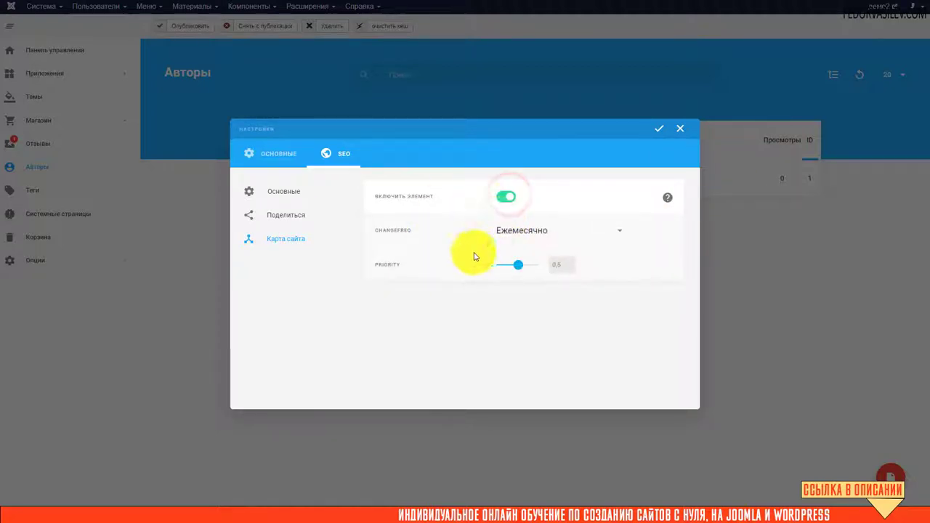
{"action": "left_click", "coordinate": [506, 194]}
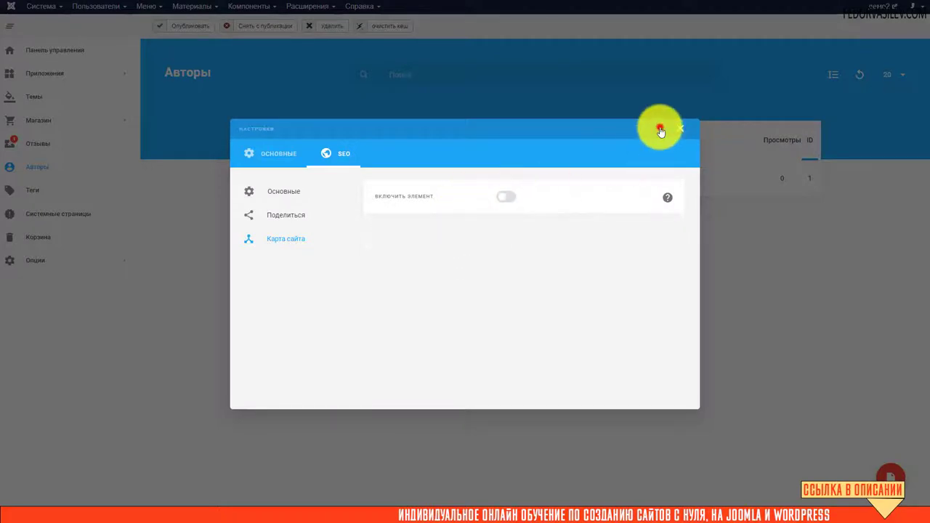
{"action": "left_click", "coordinate": [660, 129]}
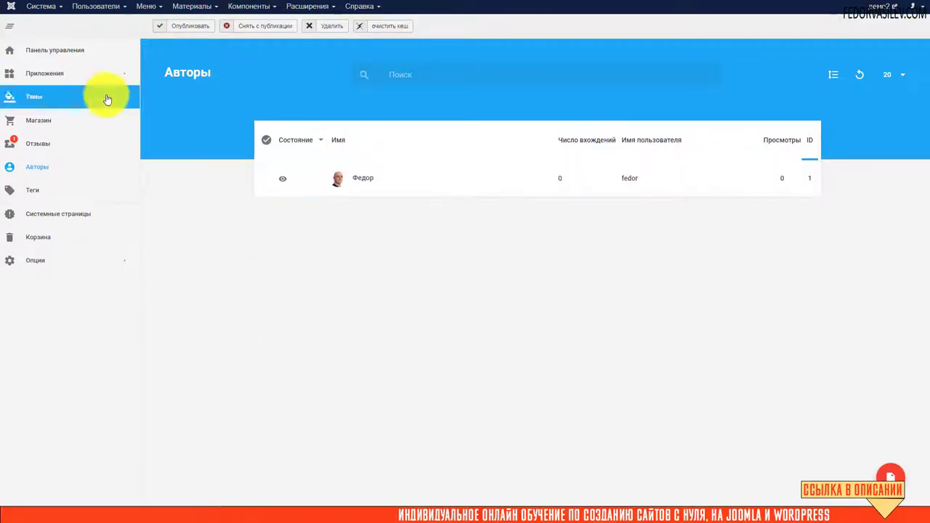
- Open the post layout (Макет Поста) of the Пицца application for editing
{"action": "left_click", "coordinate": [187, 101]}
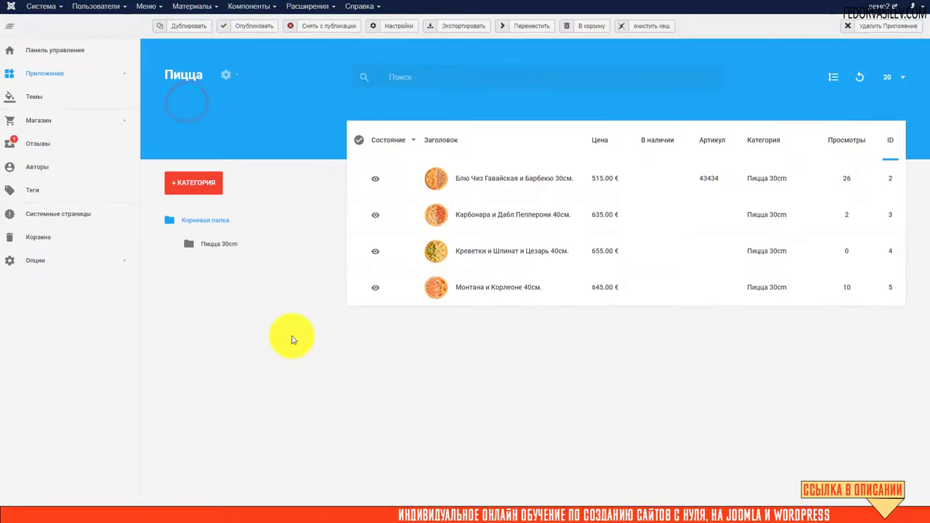
{"action": "left_click", "coordinate": [227, 75]}
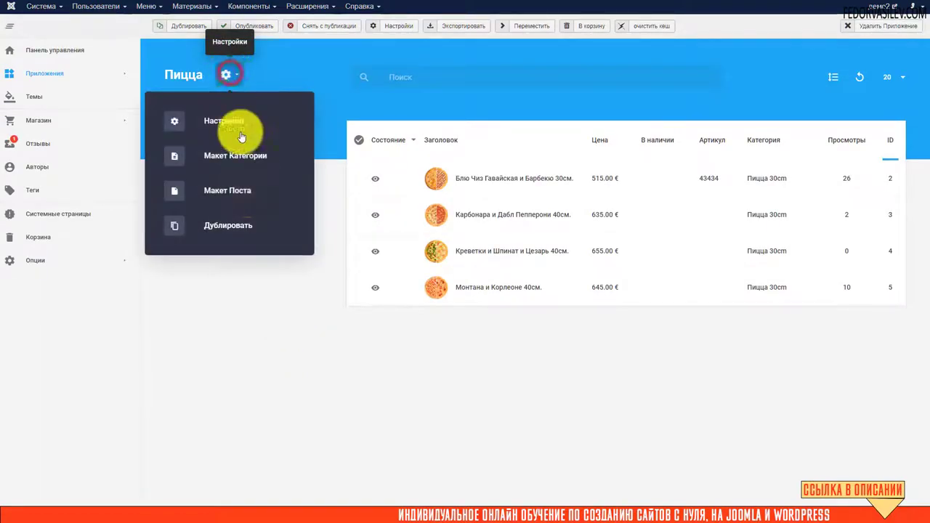
{"action": "left_click", "coordinate": [233, 190]}
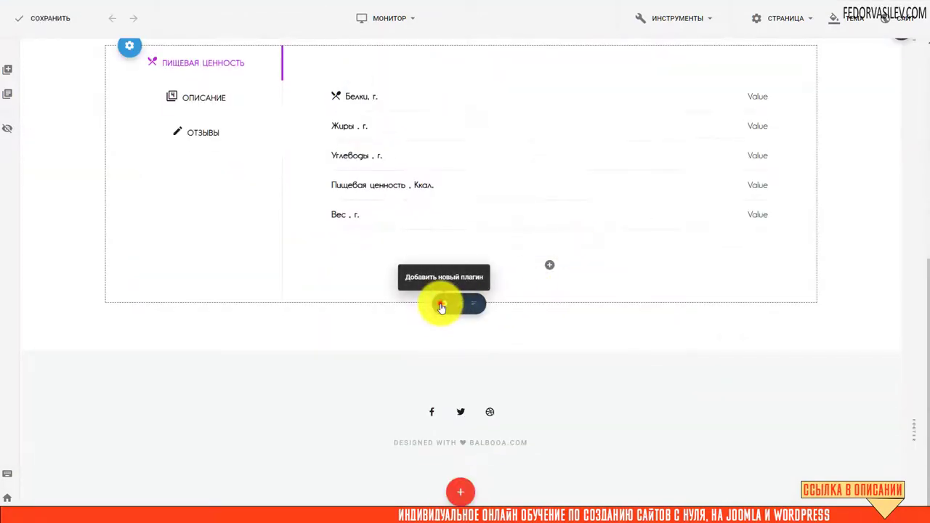
- Find plugins matching "ав" and add the author block below the tabs section of the post layout
{"action": "left_click", "coordinate": [442, 306]}
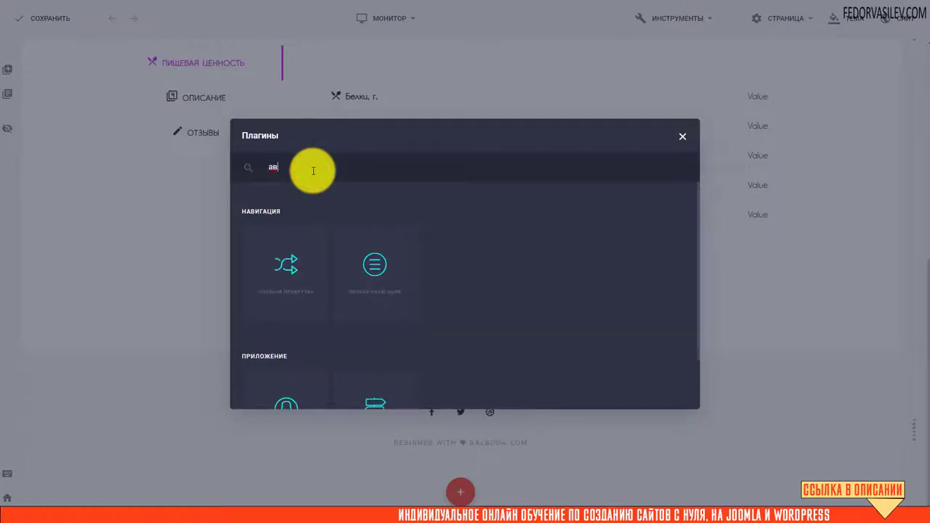
{"action": "scroll", "coordinate": [331, 195], "scroll_direction": "down", "scroll_amount": 1}
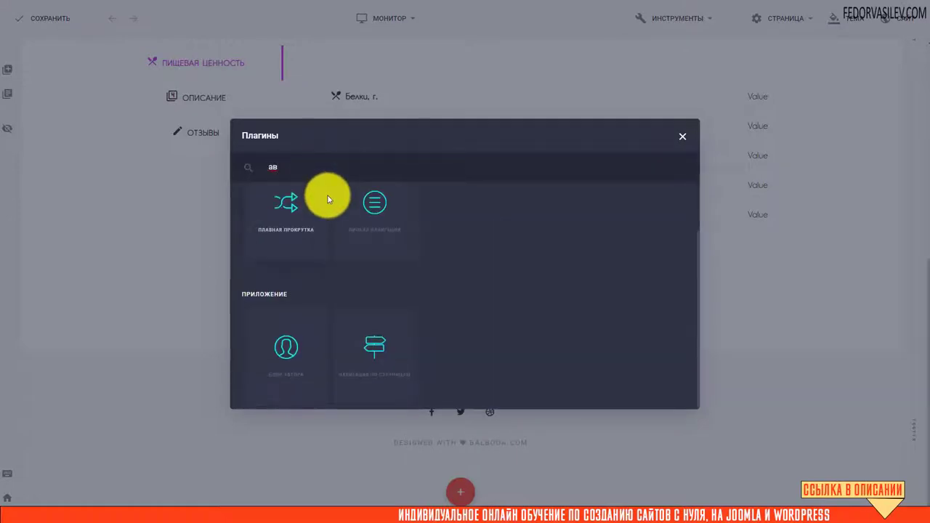
{"action": "left_click", "coordinate": [281, 361]}
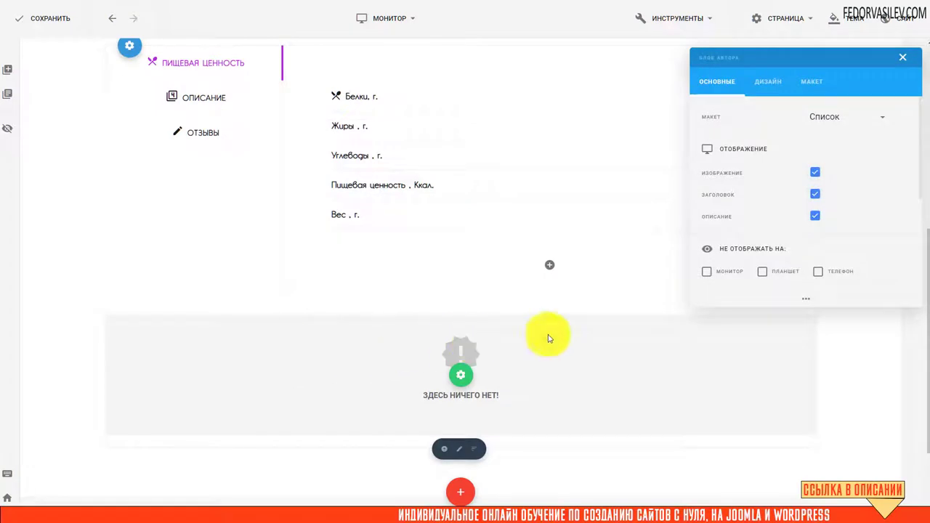
- Review the author block's layout choices, display and access options, and save the post layout
{"action": "left_click_drag", "start_coordinate": [762, 76], "coordinate": [578, 78]}
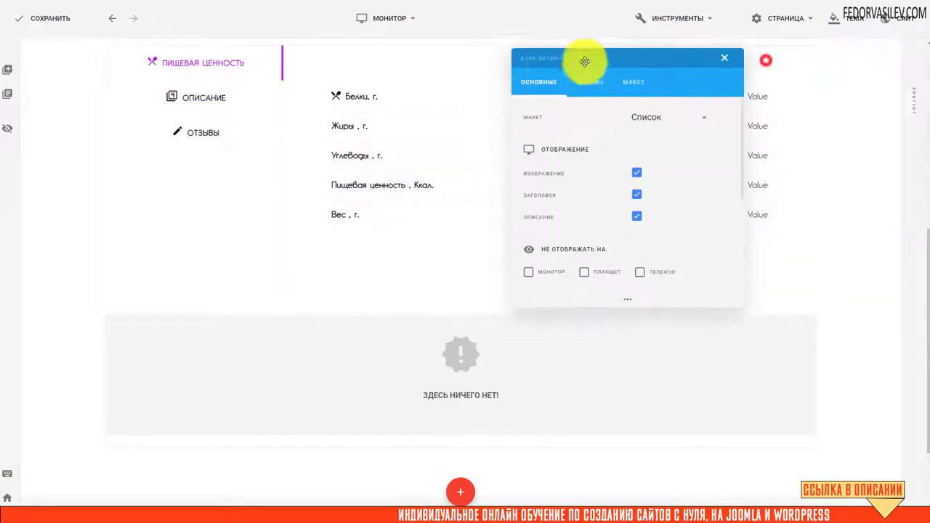
{"action": "left_click", "coordinate": [646, 121]}
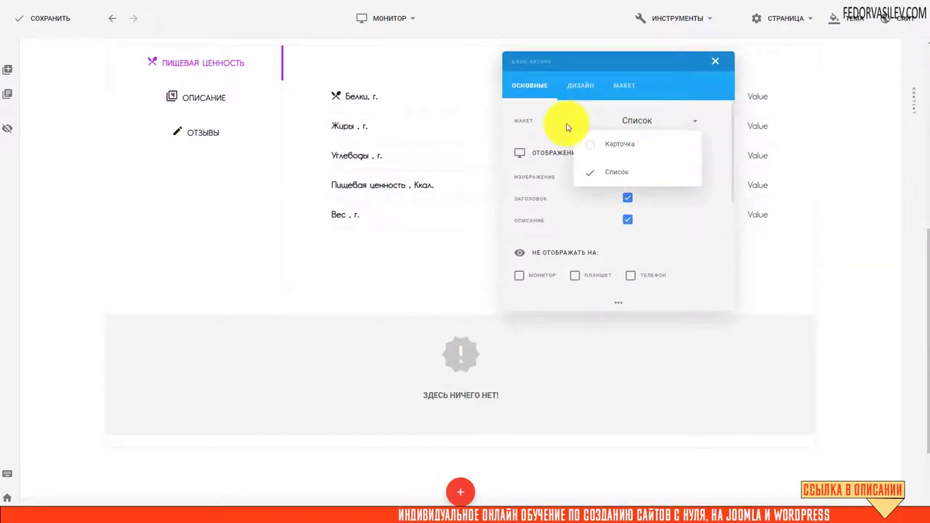
{"action": "left_click", "coordinate": [566, 122]}
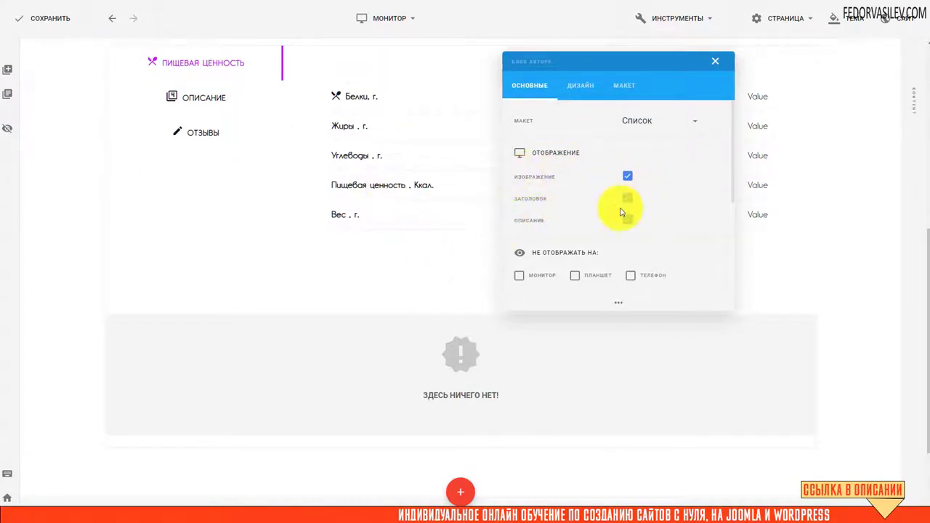
{"action": "scroll", "coordinate": [664, 225], "scroll_direction": "down", "scroll_amount": 3}
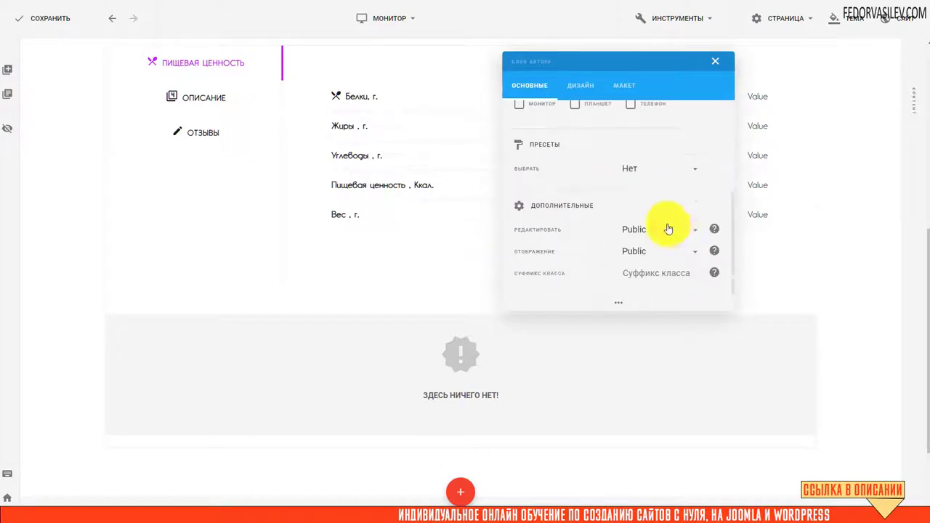
{"action": "scroll", "coordinate": [665, 222], "scroll_direction": "up", "scroll_amount": 3}
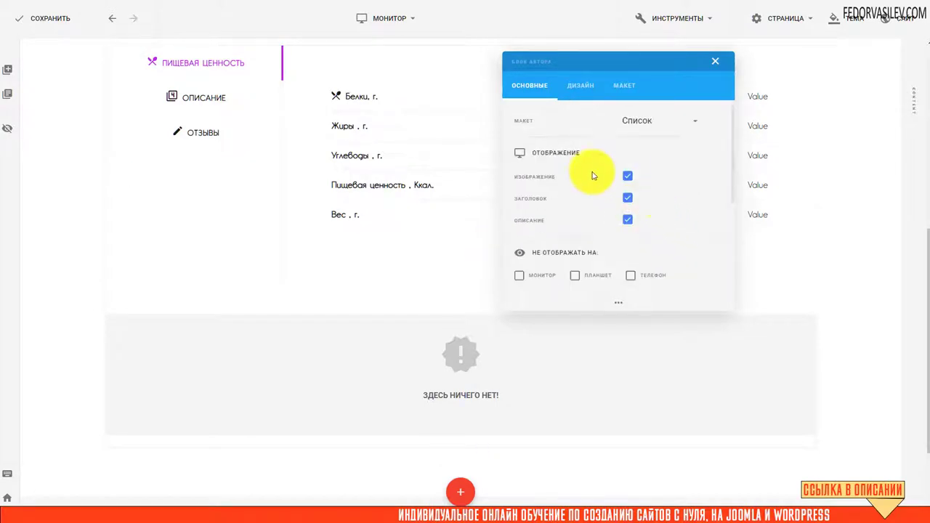
{"action": "left_click", "coordinate": [40, 14]}
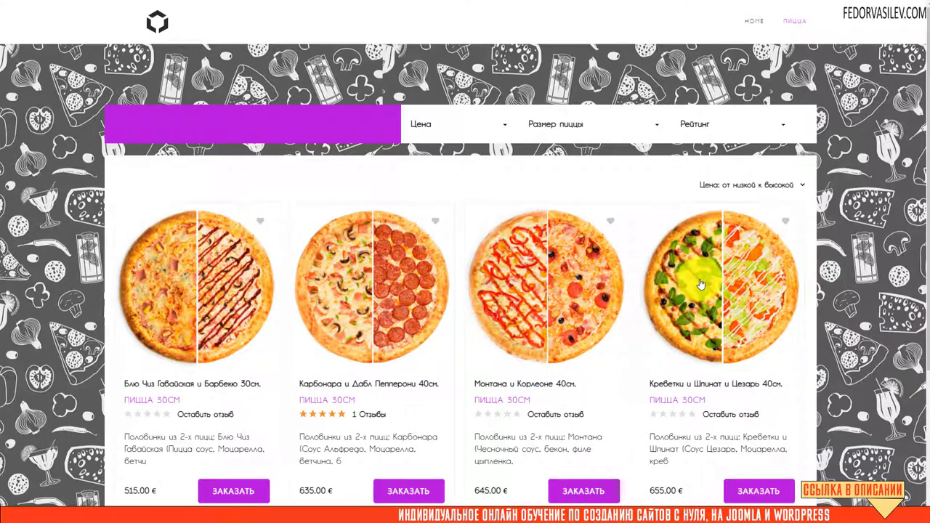
- Reset the author block's outer margin and check the «Креветки и Шпинат и Цезарь 40см.» product page on the site
{"action": "left_click", "coordinate": [702, 276]}
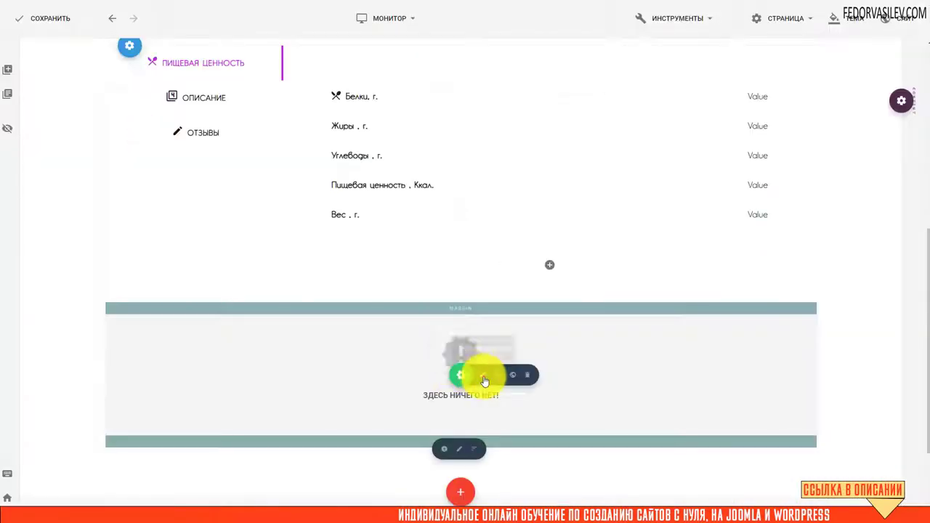
{"action": "left_click", "coordinate": [623, 86]}
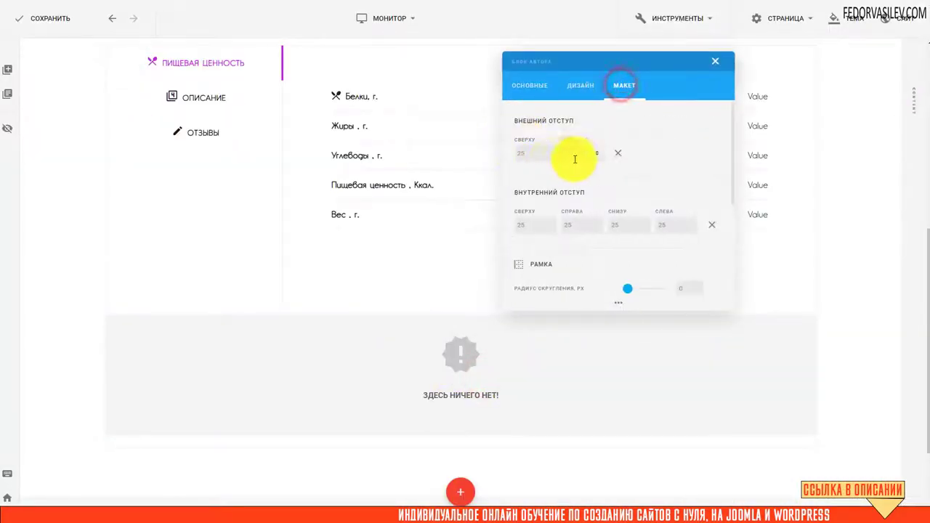
{"action": "left_click", "coordinate": [621, 156]}
{"action": "left_click", "coordinate": [715, 61]}
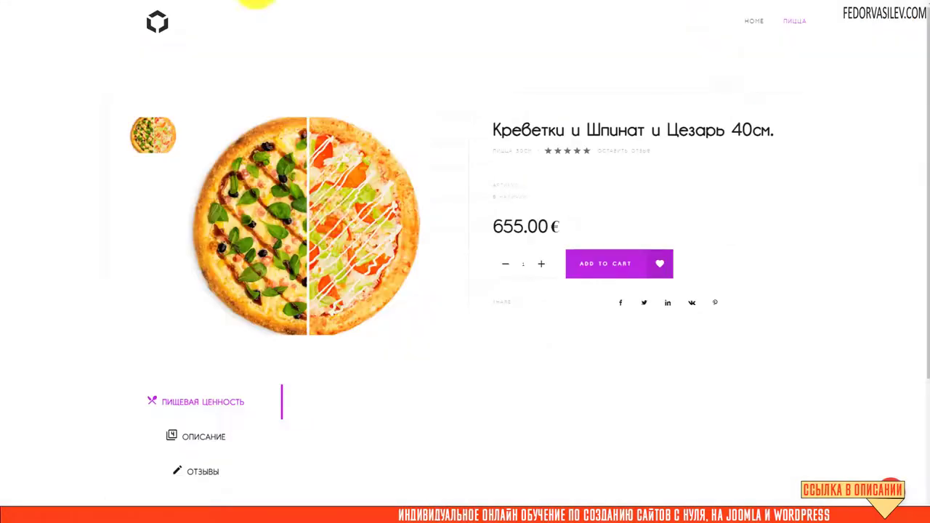
{"action": "scroll", "coordinate": [257, 450], "scroll_direction": "down", "scroll_amount": 3}
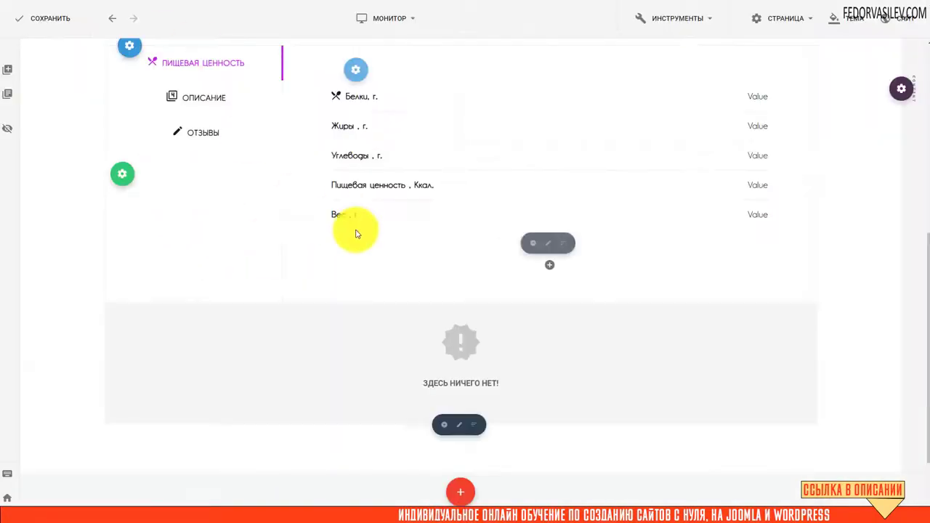
{"action": "scroll", "coordinate": [349, 228], "scroll_direction": "up", "scroll_amount": 6}
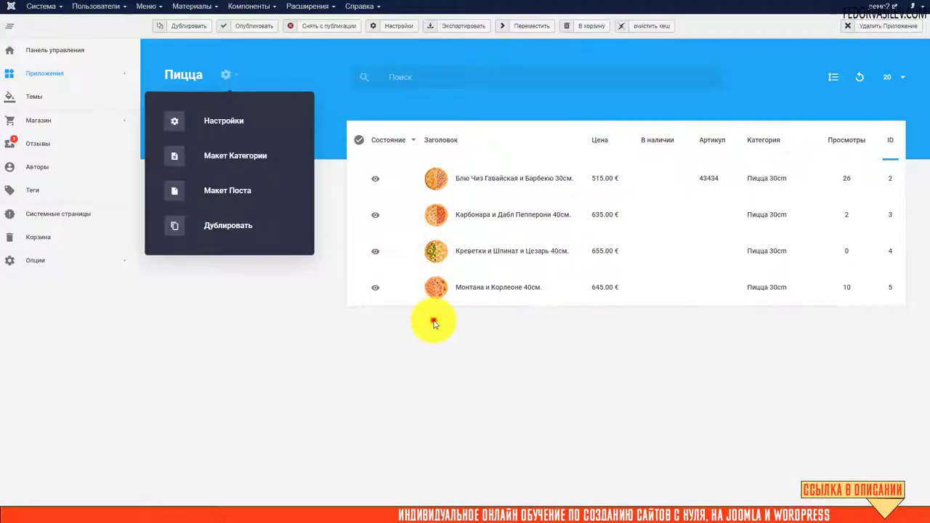
- Assign the created author to the «Монтана и Корлеоне 40см.» product in its publishing settings and save it
{"action": "left_click", "coordinate": [434, 318]}
{"action": "left_click", "coordinate": [484, 289]}
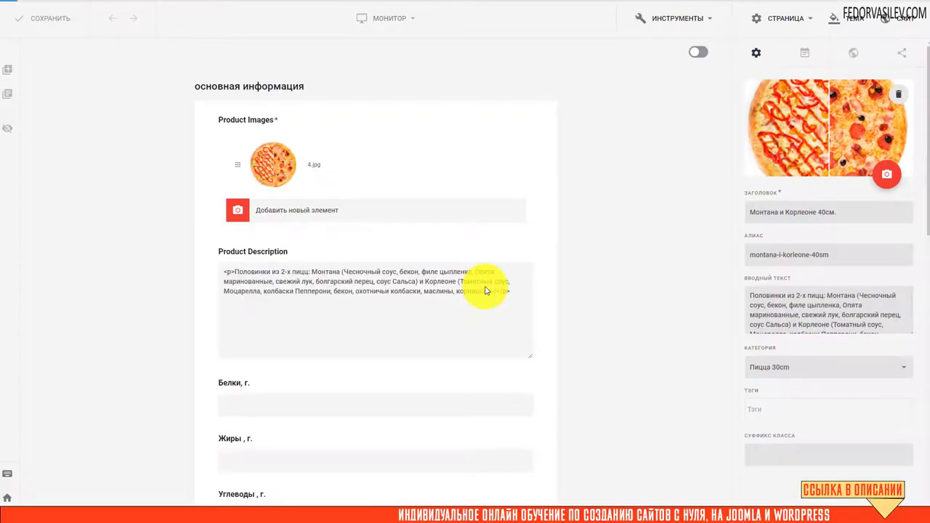
{"action": "left_click", "coordinate": [800, 55]}
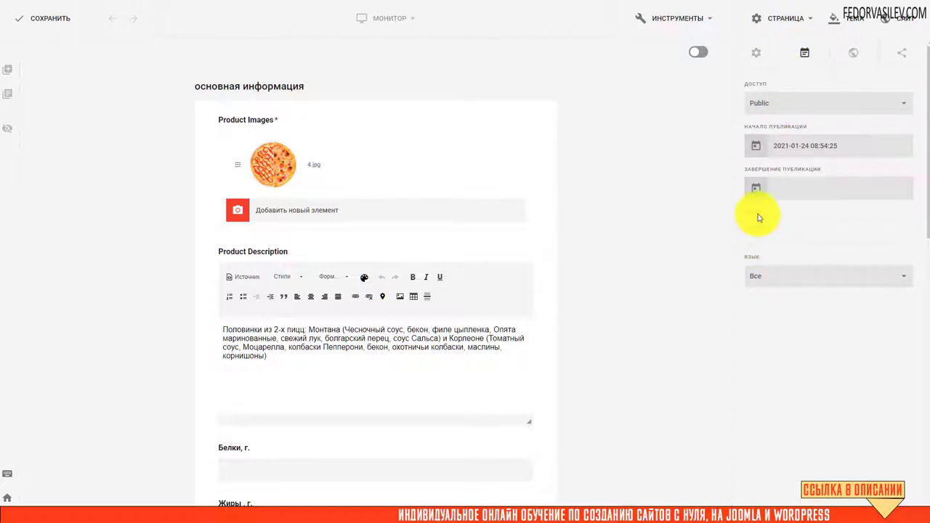
{"action": "left_click", "coordinate": [765, 236]}
{"action": "left_click", "coordinate": [788, 259]}
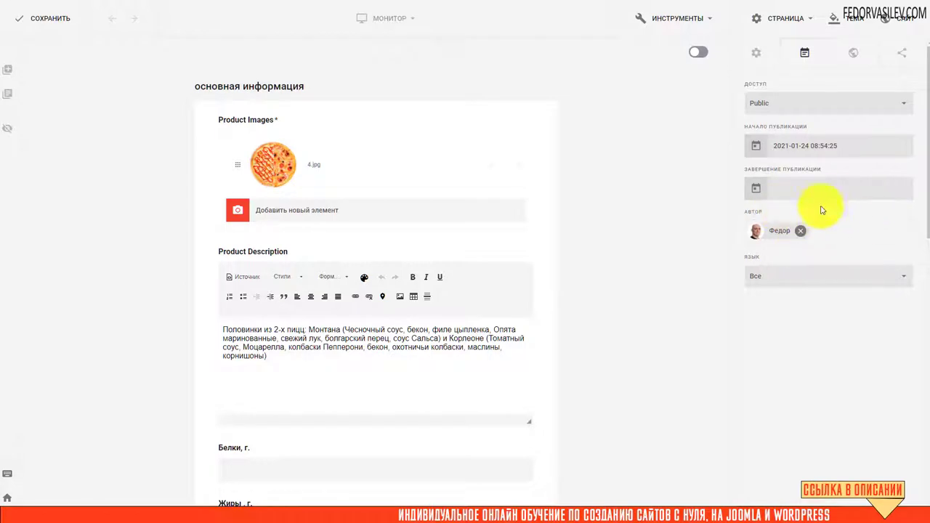
{"action": "left_click", "coordinate": [52, 19]}
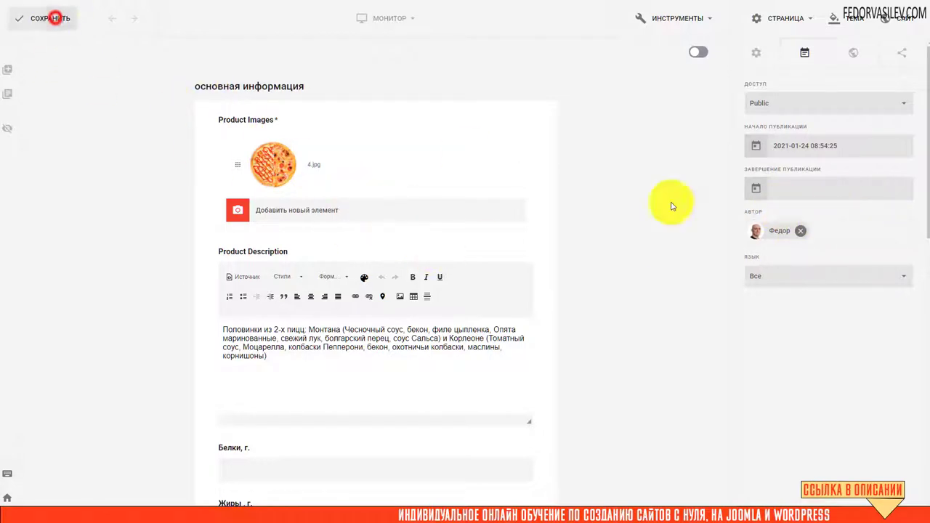
- Check the product's title and examine the author block on the «Монтана и Корлеоне 40см.» page of the site
{"action": "left_click", "coordinate": [756, 52]}
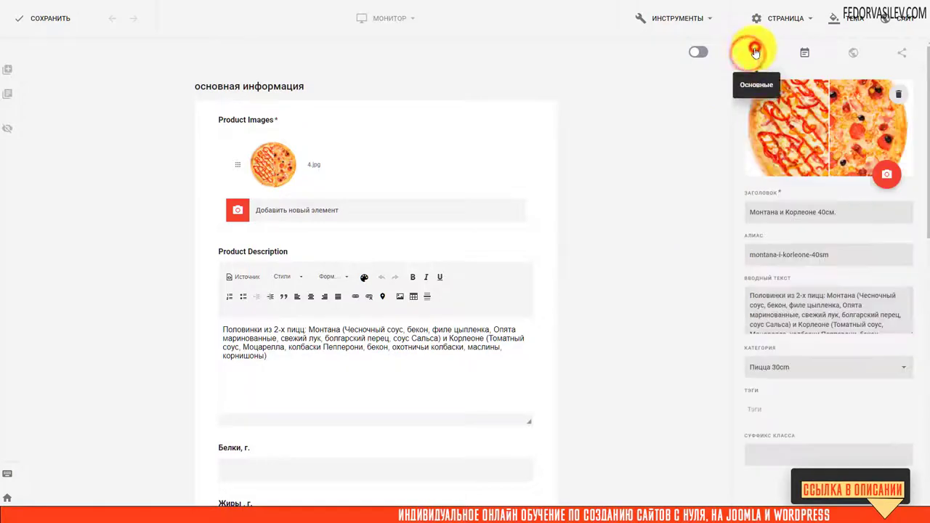
{"action": "left_click_drag", "start_coordinate": [750, 212], "coordinate": [817, 212]}
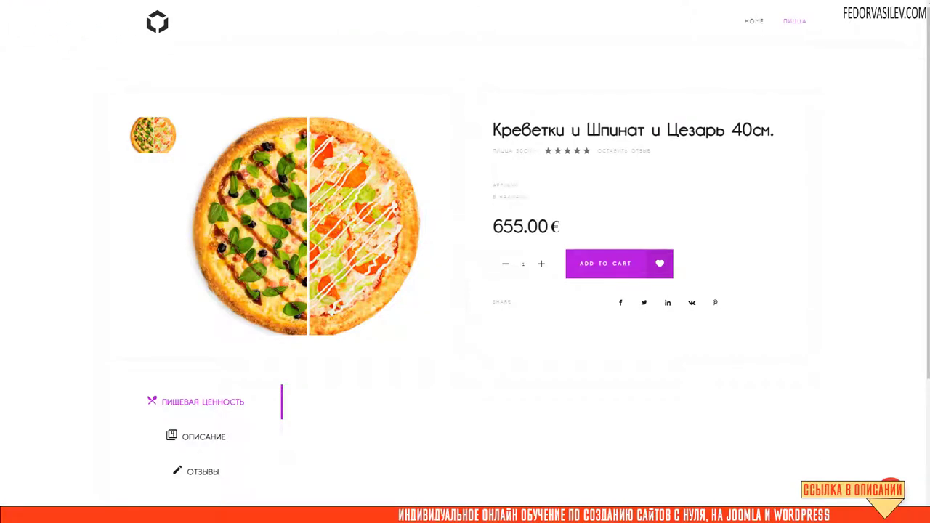
{"action": "left_click", "coordinate": [794, 20]}
{"action": "left_click", "coordinate": [538, 269]}
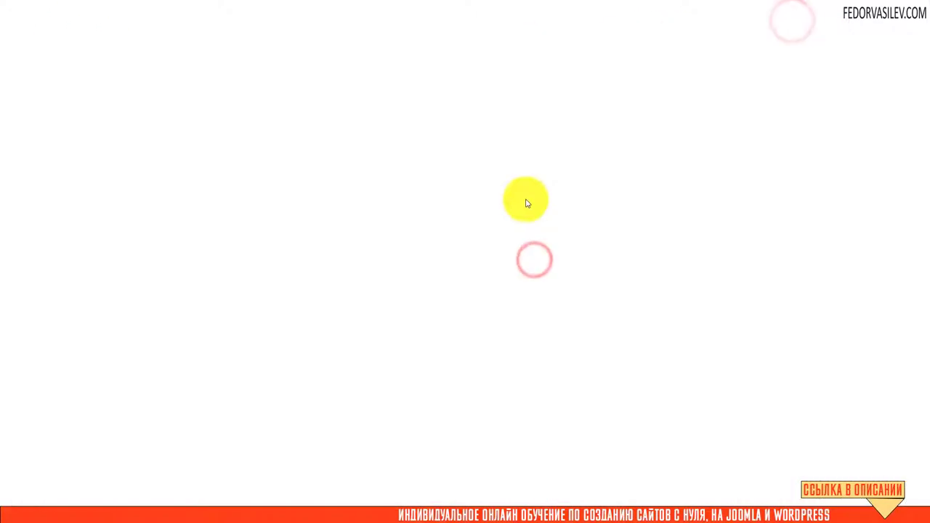
{"action": "scroll", "coordinate": [216, 229], "scroll_direction": "down", "scroll_amount": 5}
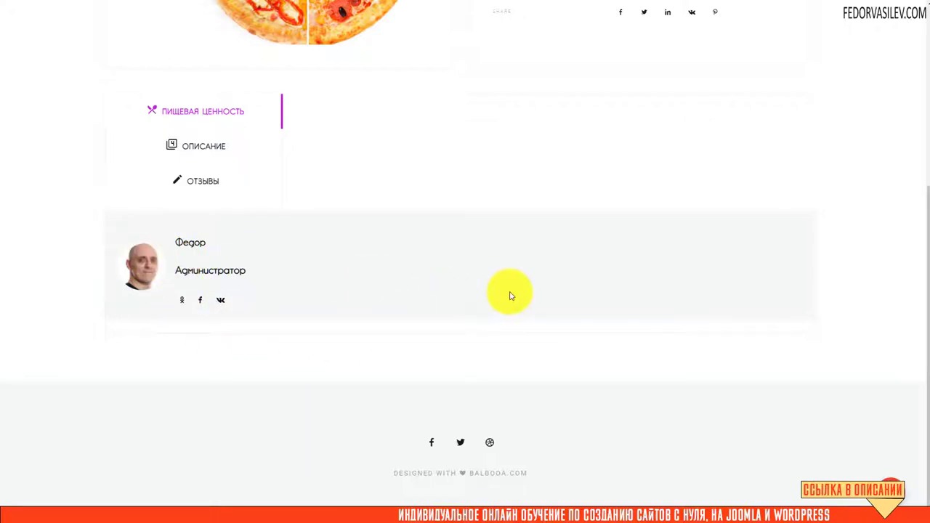
{"action": "scroll", "coordinate": [510, 296], "scroll_direction": "up", "scroll_amount": 5}
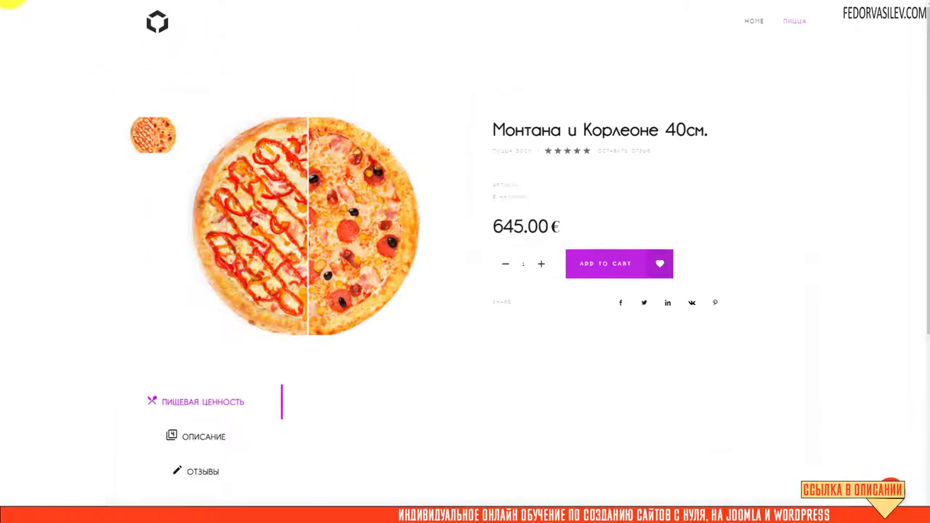
- Check the «Карбонара и Дабл Пепперони 40см.» product page on the site for an author block
{"action": "key", "text": "alt+Left"}
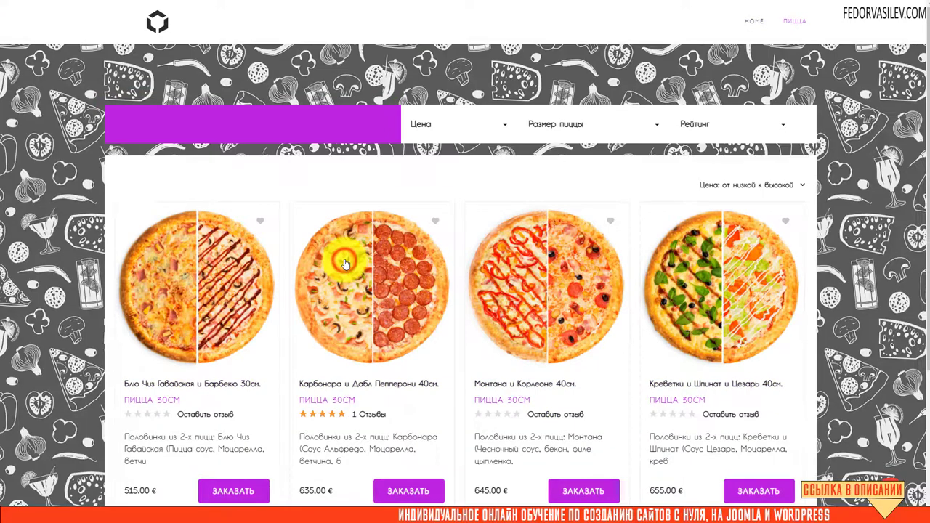
{"action": "left_click", "coordinate": [346, 265]}
{"action": "scroll", "coordinate": [346, 265], "scroll_direction": "down", "scroll_amount": 3}
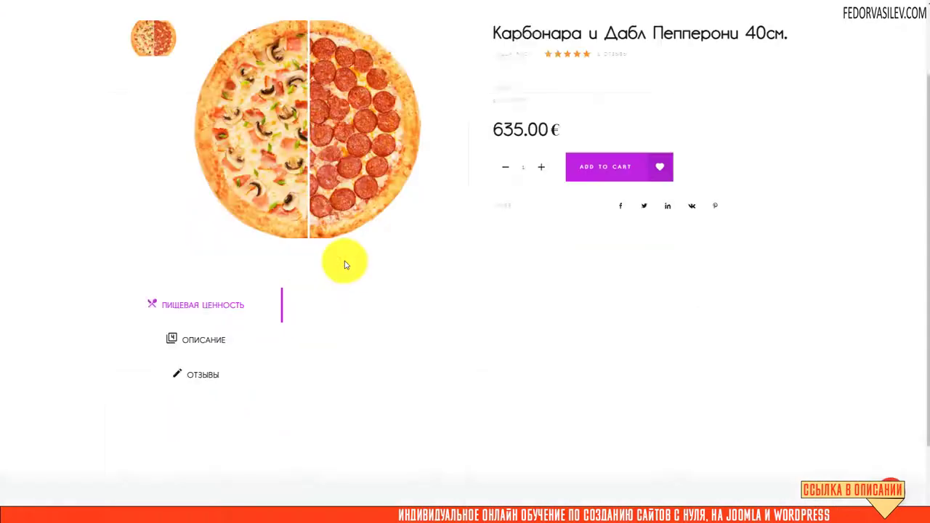
{"action": "scroll", "coordinate": [349, 263], "scroll_direction": "up", "scroll_amount": 3}
{"action": "scroll", "coordinate": [155, 321], "scroll_direction": "down", "scroll_amount": 3}
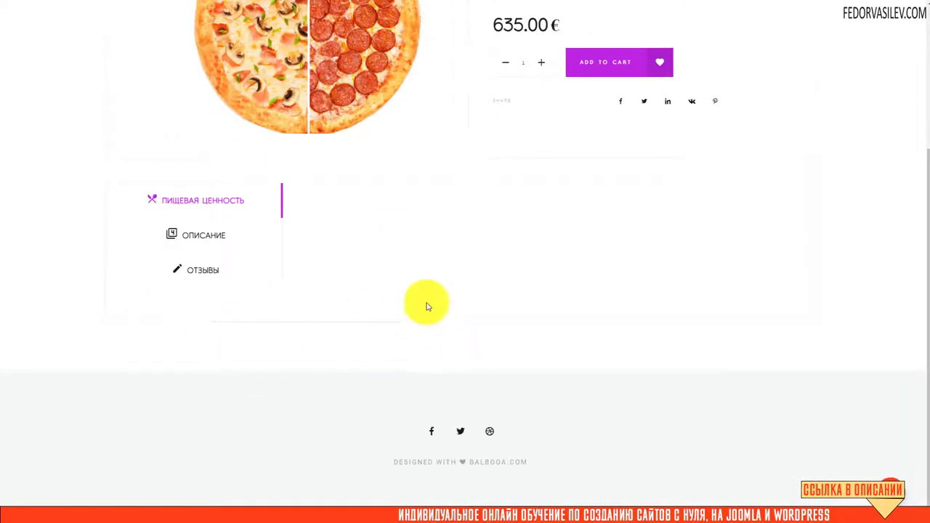
{"action": "scroll", "coordinate": [426, 306], "scroll_direction": "up", "scroll_amount": 3}
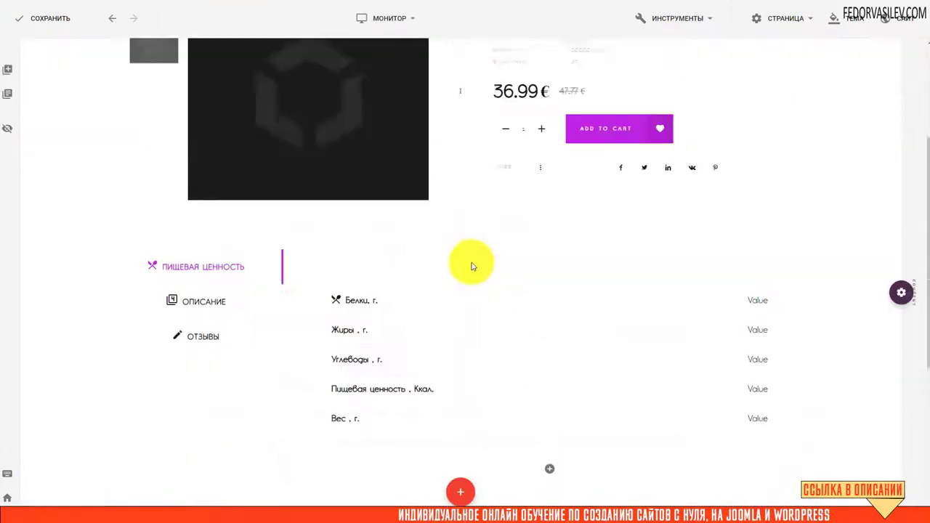
- Set the author block's layout to Карточка with 1 column, save it and check the block on the product page
{"action": "scroll", "coordinate": [465, 291], "scroll_direction": "down", "scroll_amount": 5}
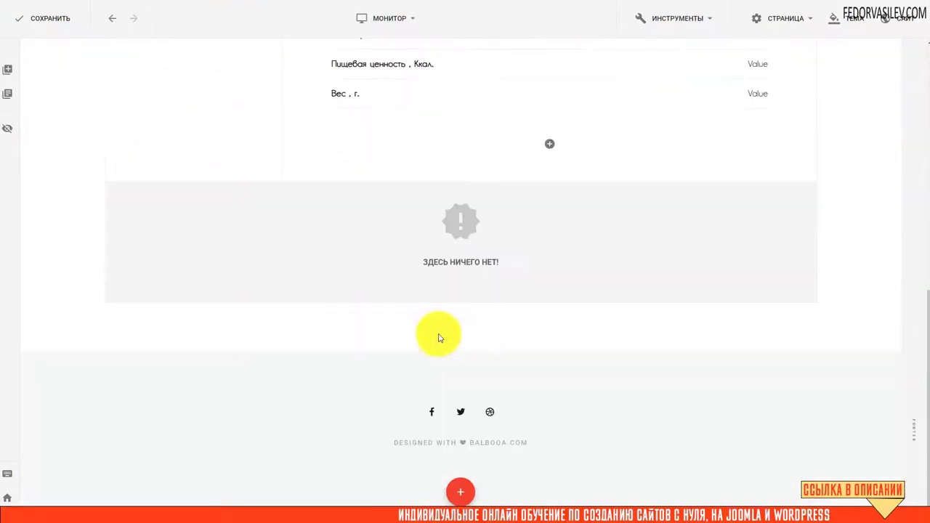
{"action": "left_click", "coordinate": [480, 237]}
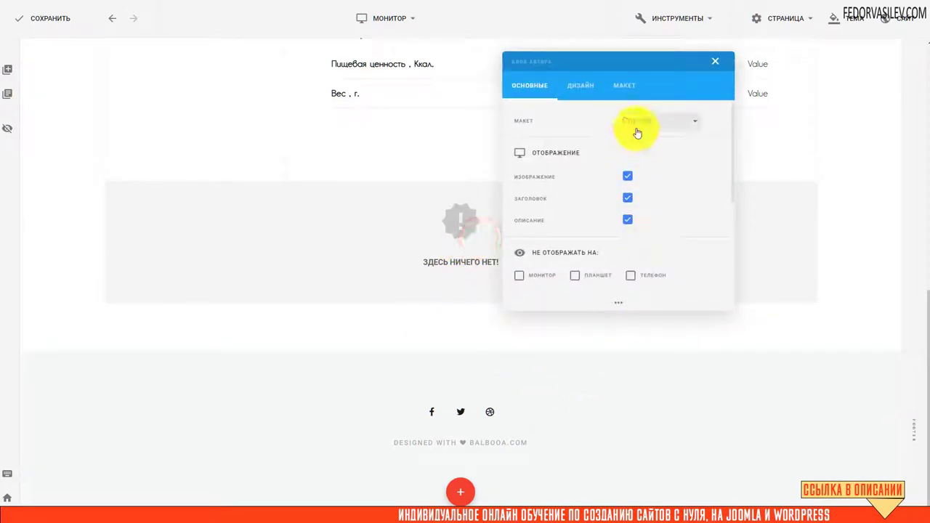
{"action": "left_click", "coordinate": [636, 124]}
{"action": "left_click", "coordinate": [625, 146]}
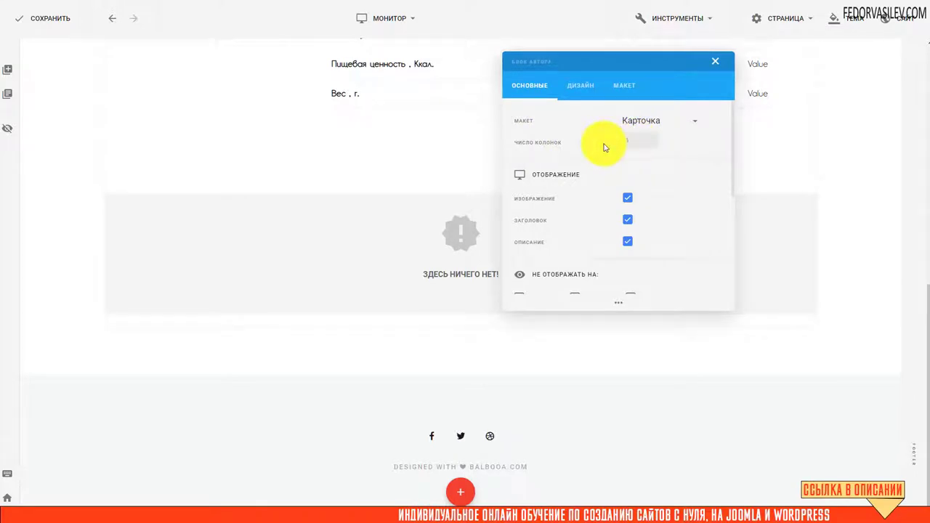
{"action": "double_click", "coordinate": [633, 139]}
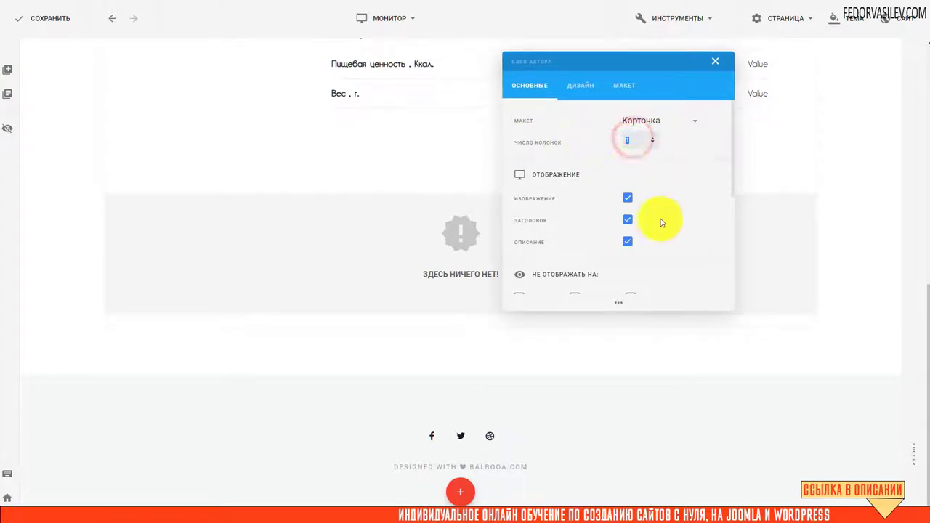
{"action": "left_click", "coordinate": [36, 22]}
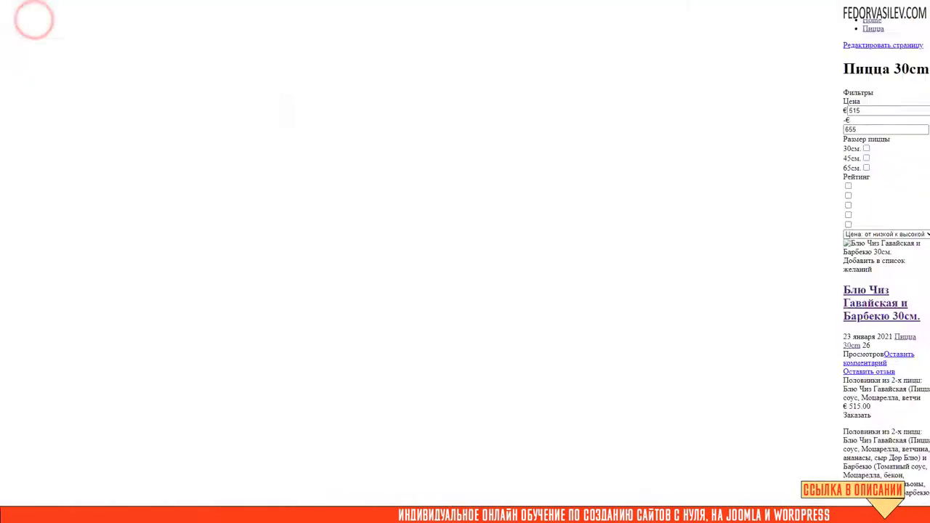
{"action": "scroll", "coordinate": [327, 182], "scroll_direction": "up", "scroll_amount": 1}
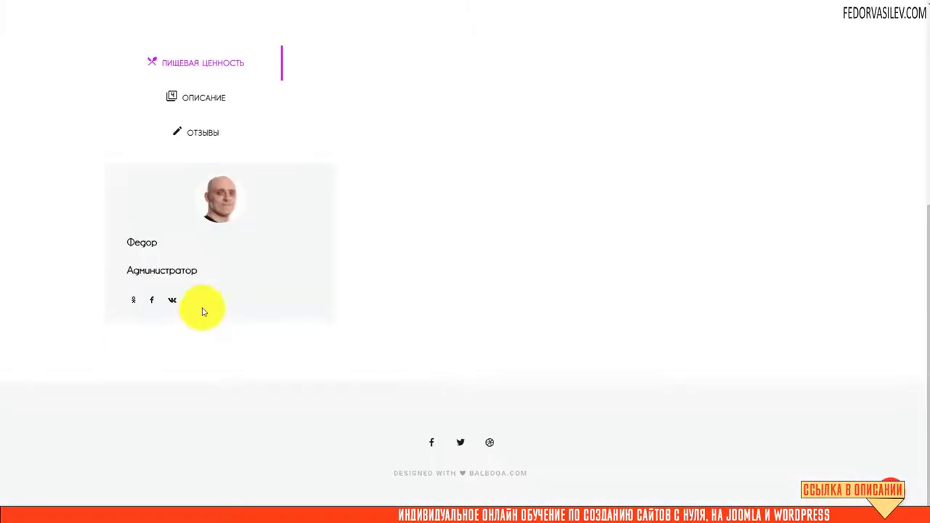
{"action": "scroll", "coordinate": [207, 291], "scroll_direction": "up", "scroll_amount": 1}
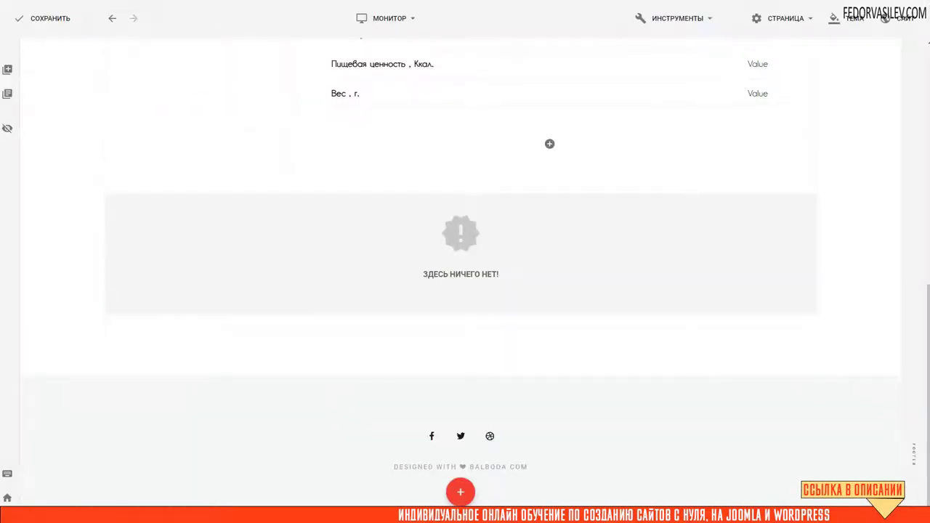
- Add a new one-column row to the content section below the author block
{"action": "mouse_move", "coordinate": [431, 204]}
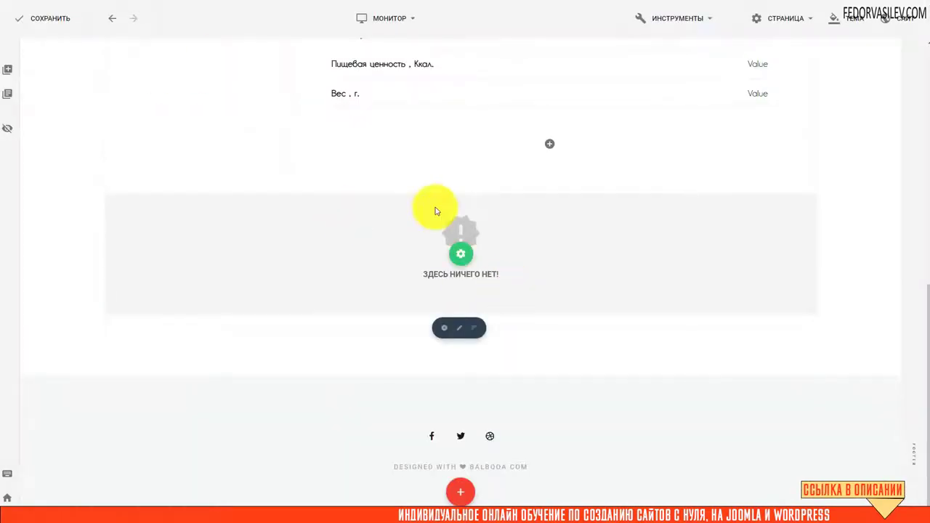
{"action": "left_click_drag", "start_coordinate": [463, 259], "coordinate": [429, 332]}
{"action": "scroll", "coordinate": [218, 248], "scroll_direction": "up", "scroll_amount": 3}
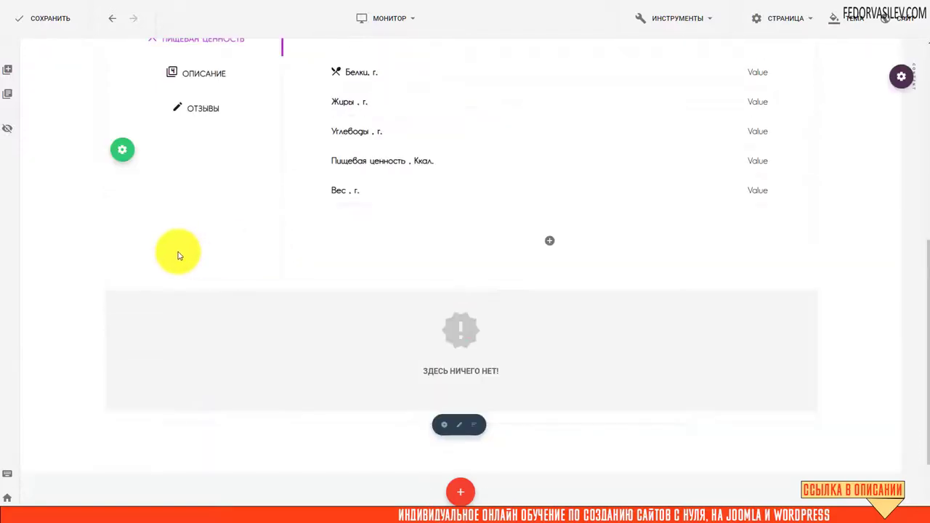
{"action": "mouse_move", "coordinate": [898, 174]}
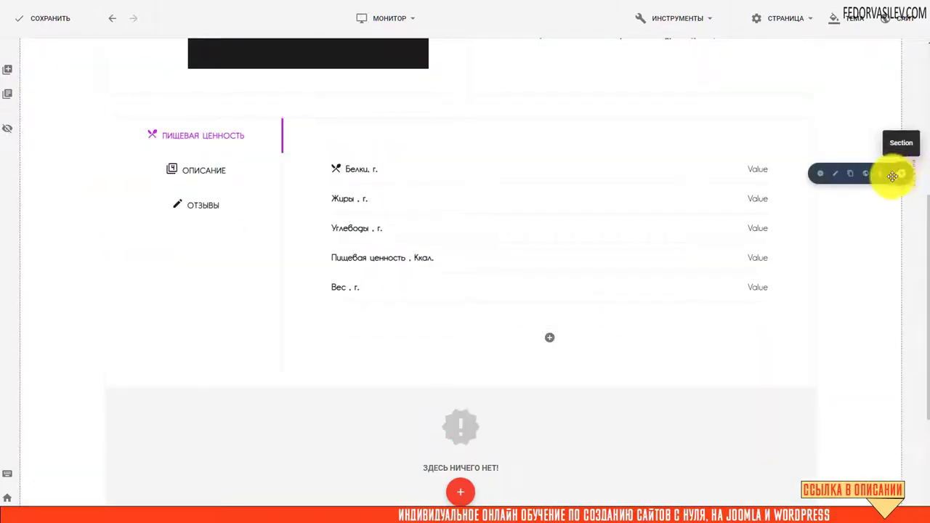
{"action": "left_click", "coordinate": [817, 173]}
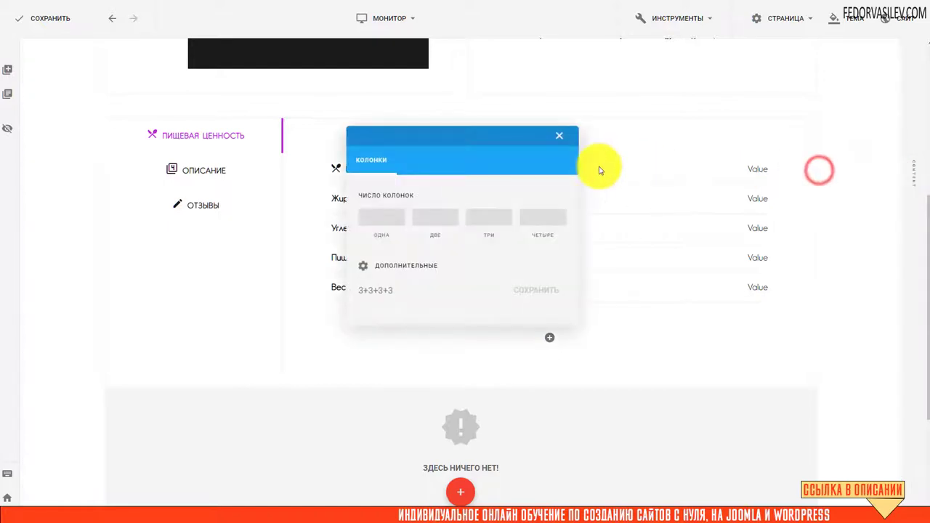
{"action": "left_click", "coordinate": [377, 217]}
{"action": "scroll", "coordinate": [244, 225], "scroll_direction": "down", "scroll_amount": 3}
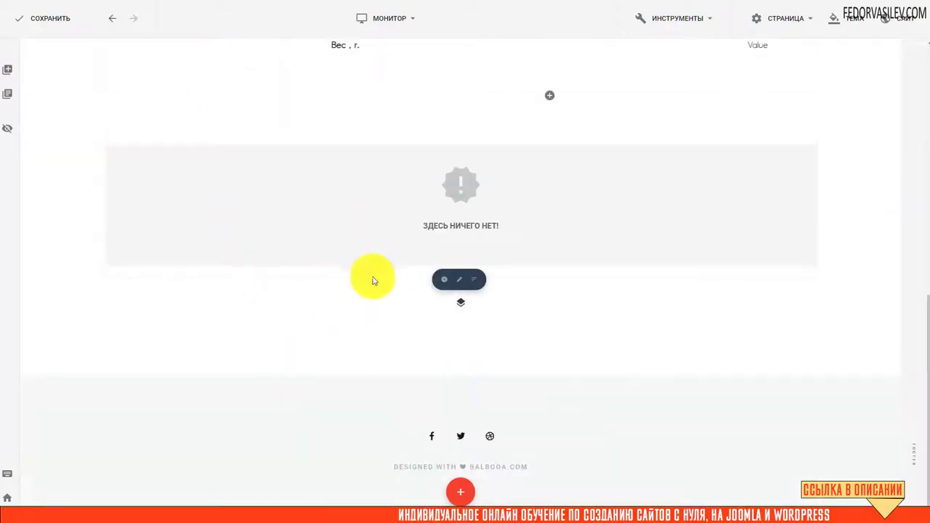
- Reset the new row's outer margin and move the author block into that row
{"action": "left_click", "coordinate": [150, 290]}
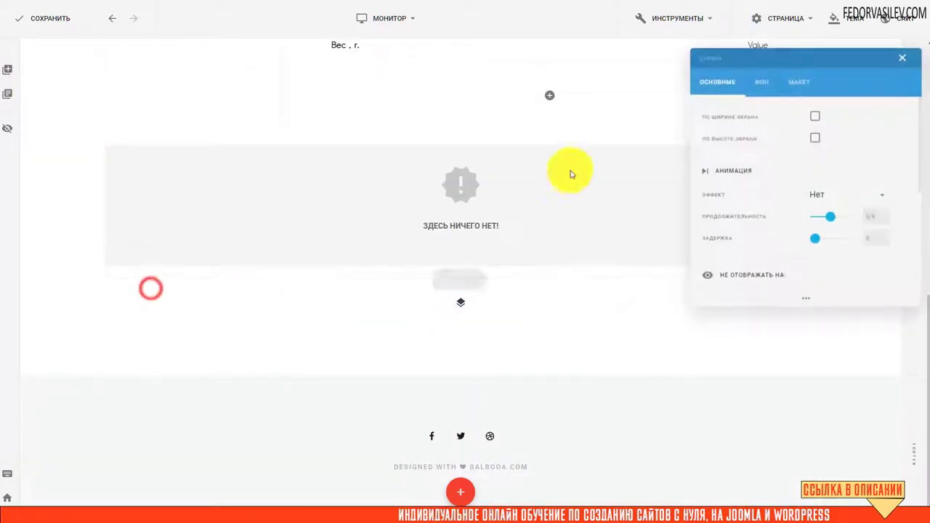
{"action": "left_click", "coordinate": [777, 81]}
{"action": "left_click", "coordinate": [797, 81]}
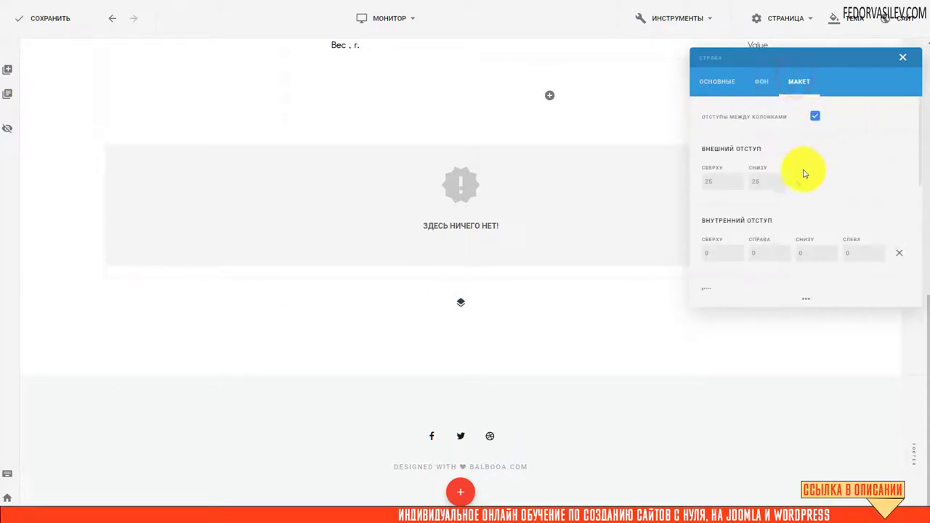
{"action": "left_click", "coordinate": [805, 181]}
{"action": "left_click", "coordinate": [903, 62]}
{"action": "left_click_drag", "start_coordinate": [445, 204], "coordinate": [465, 298]}
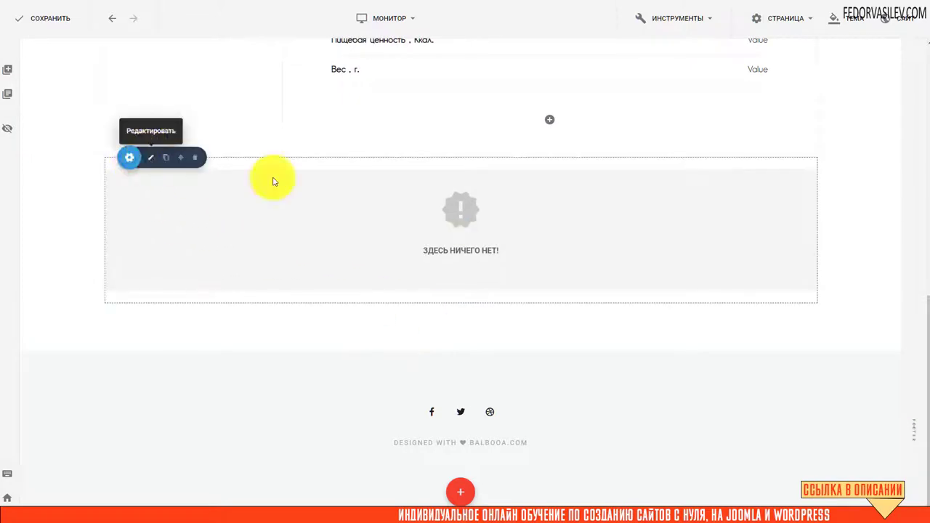
- Reset the author block's outer margin and save the post layout
{"action": "mouse_move", "coordinate": [455, 225]}
{"action": "left_click", "coordinate": [482, 231]}
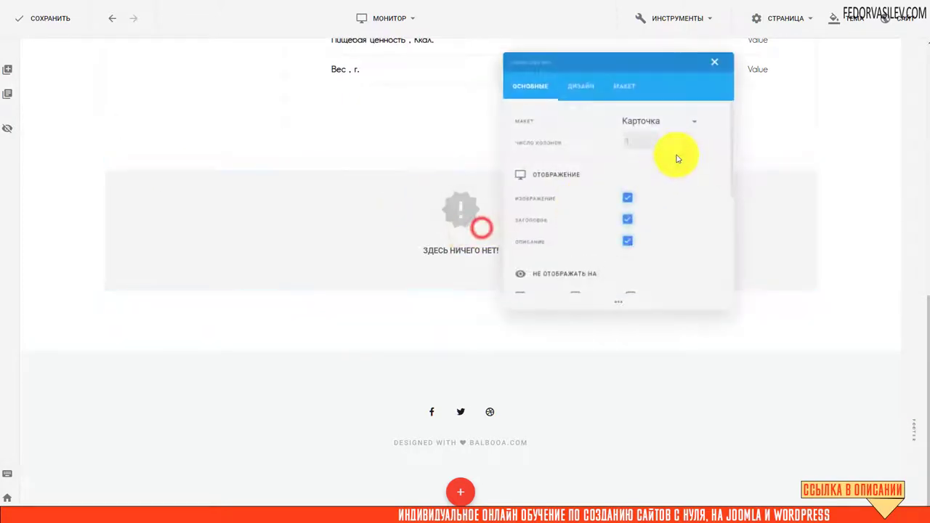
{"action": "left_click", "coordinate": [619, 86]}
{"action": "left_click", "coordinate": [622, 159]}
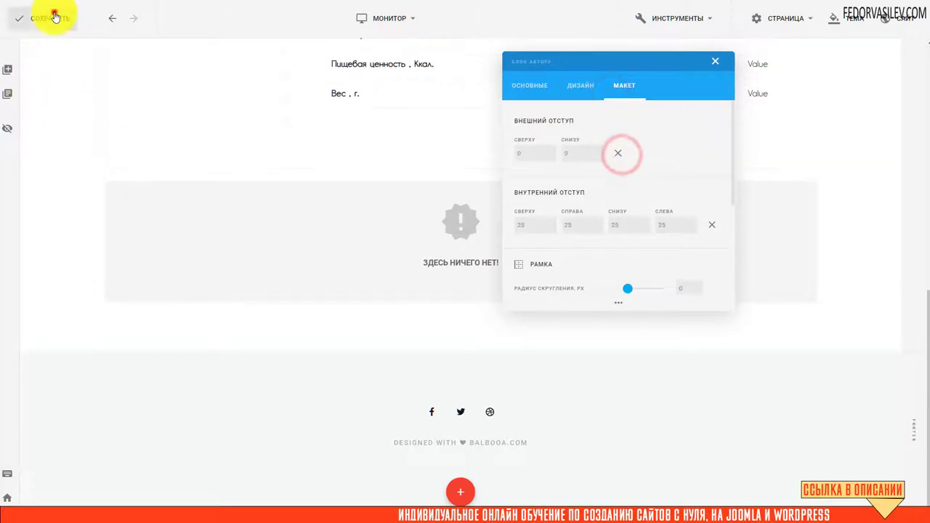
{"action": "left_click", "coordinate": [51, 18]}
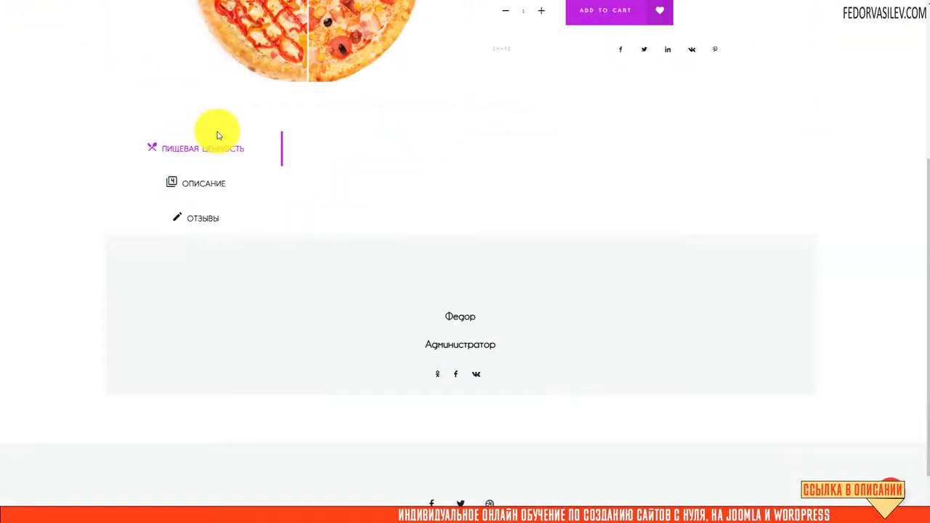
- Examine the author block's placement on the product page under Пищевая ценность, Описание and Отзывы
{"action": "scroll", "coordinate": [110, 269], "scroll_direction": "down", "scroll_amount": 1}
{"action": "scroll", "coordinate": [110, 270], "scroll_direction": "up", "scroll_amount": 3}
{"action": "scroll", "coordinate": [97, 269], "scroll_direction": "down", "scroll_amount": 2}
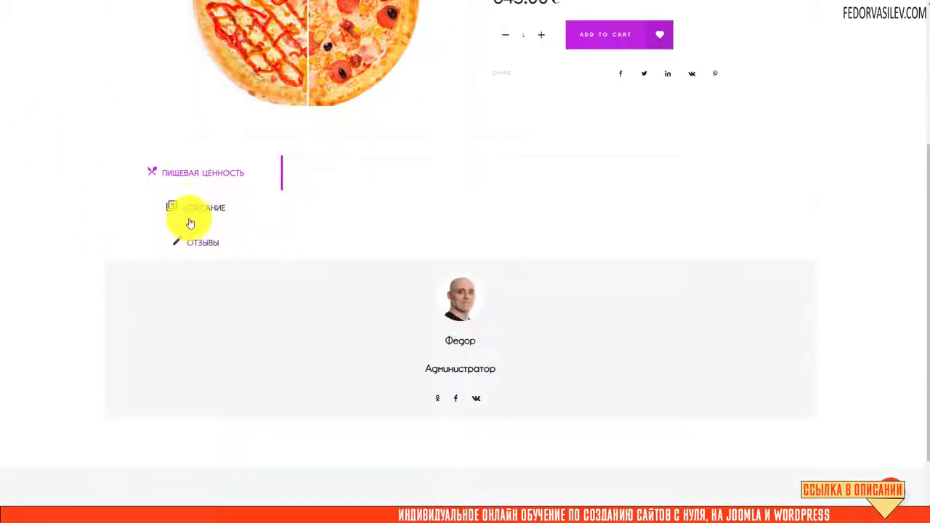
{"action": "left_click", "coordinate": [187, 205]}
{"action": "left_click", "coordinate": [186, 168]}
{"action": "left_click", "coordinate": [192, 209]}
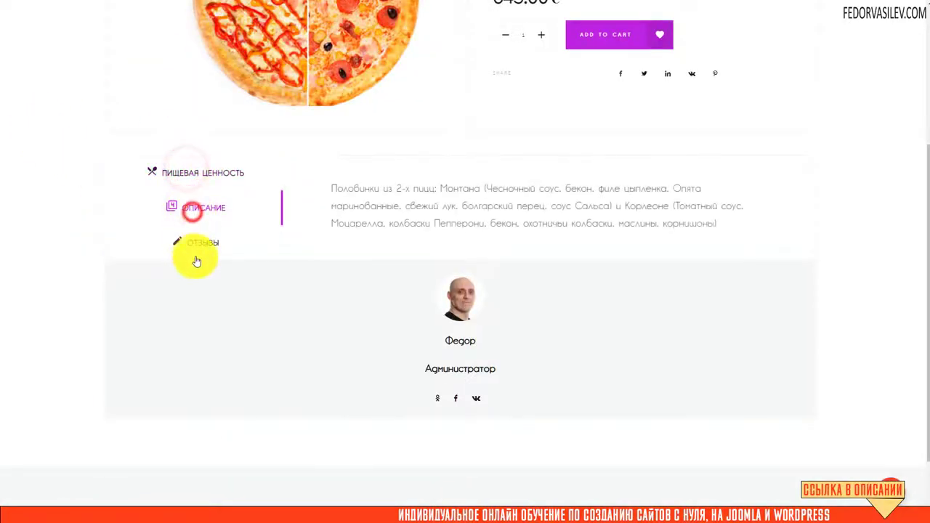
{"action": "scroll", "coordinate": [207, 240], "scroll_direction": "down", "scroll_amount": 1}
{"action": "scroll", "coordinate": [499, 219], "scroll_direction": "up", "scroll_amount": 2}
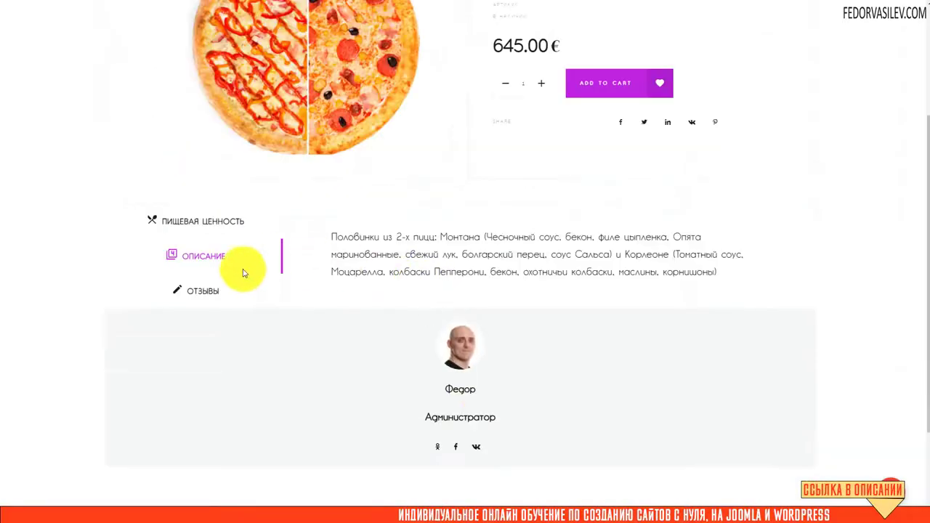
{"action": "left_click", "coordinate": [205, 293]}
{"action": "scroll", "coordinate": [211, 284], "scroll_direction": "down", "scroll_amount": 3}
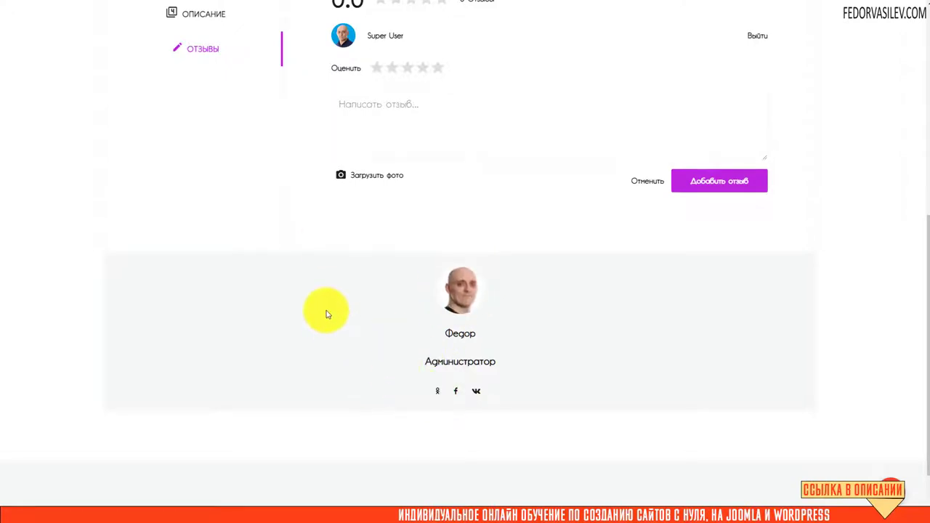
{"action": "scroll", "coordinate": [317, 307], "scroll_direction": "up", "scroll_amount": 2}
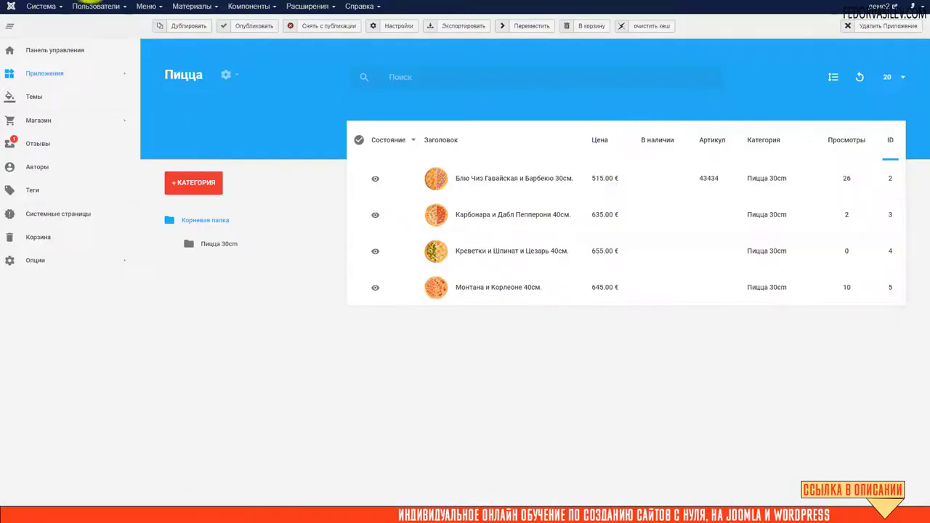
- Open the Gridbox control panel and check its version, license and update status
{"action": "left_click", "coordinate": [250, 10]}
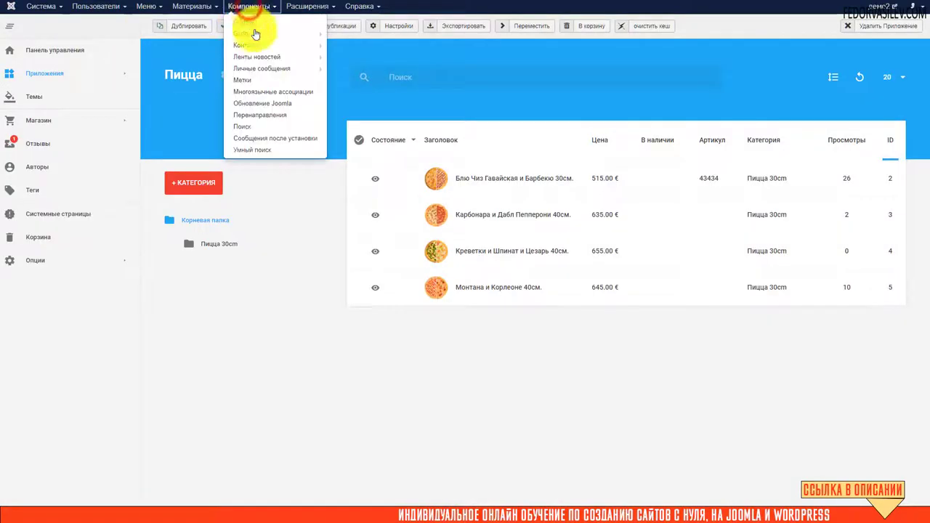
{"action": "left_click", "coordinate": [253, 31]}
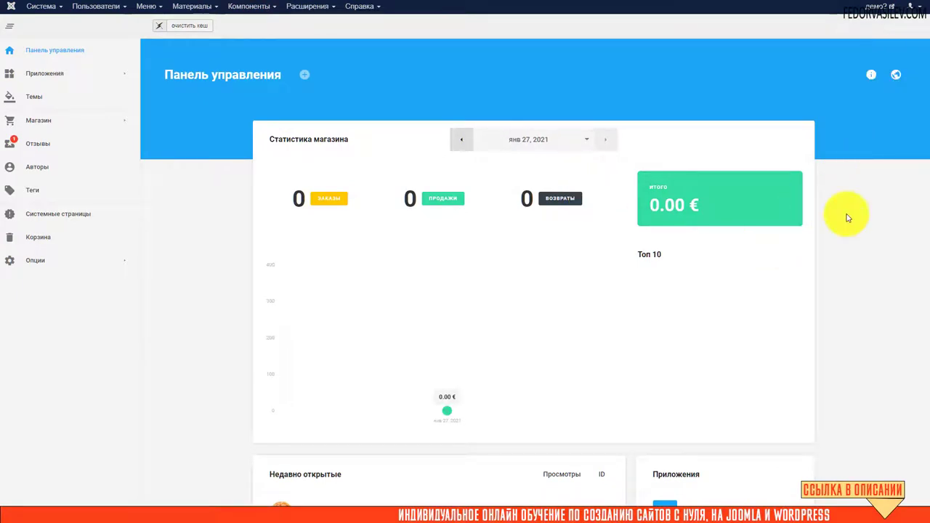
{"action": "left_click", "coordinate": [871, 75]}
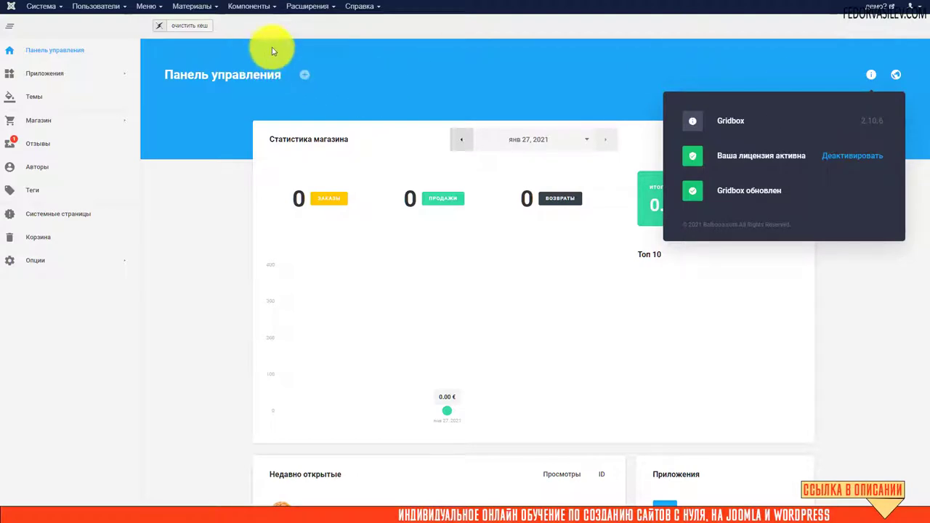
- Clear the site cache from the control panel and recheck the Gridbox update status
{"action": "left_click", "coordinate": [264, 26]}
{"action": "left_click", "coordinate": [182, 26]}
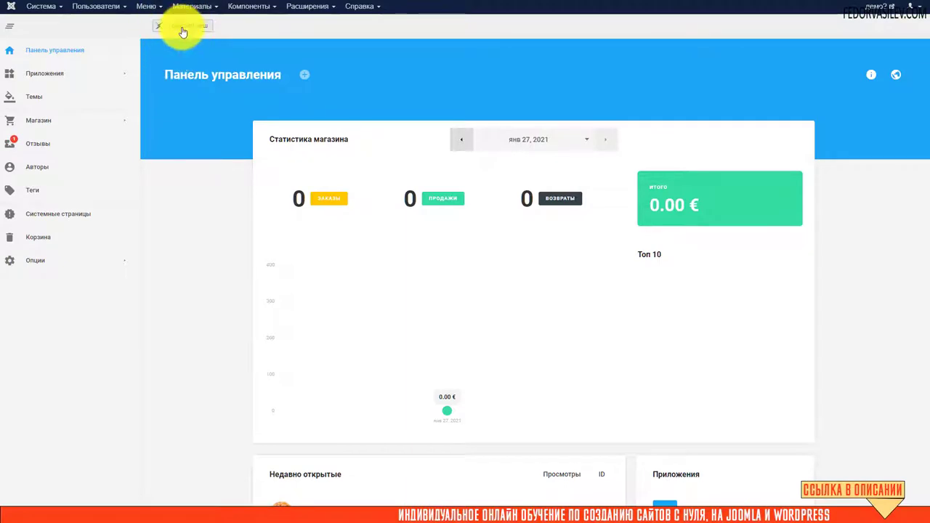
{"action": "left_click", "coordinate": [15, 5]}
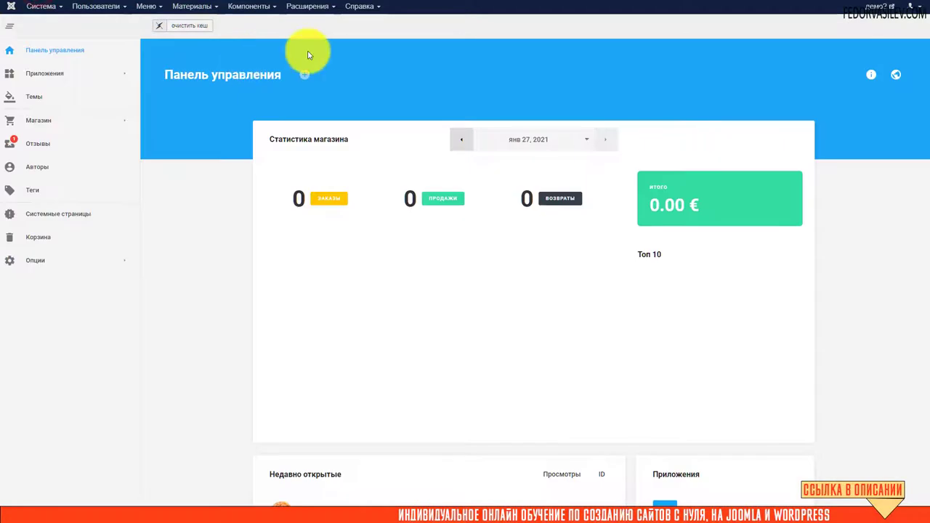
{"action": "left_click", "coordinate": [872, 74]}
{"action": "left_click", "coordinate": [669, 65]}
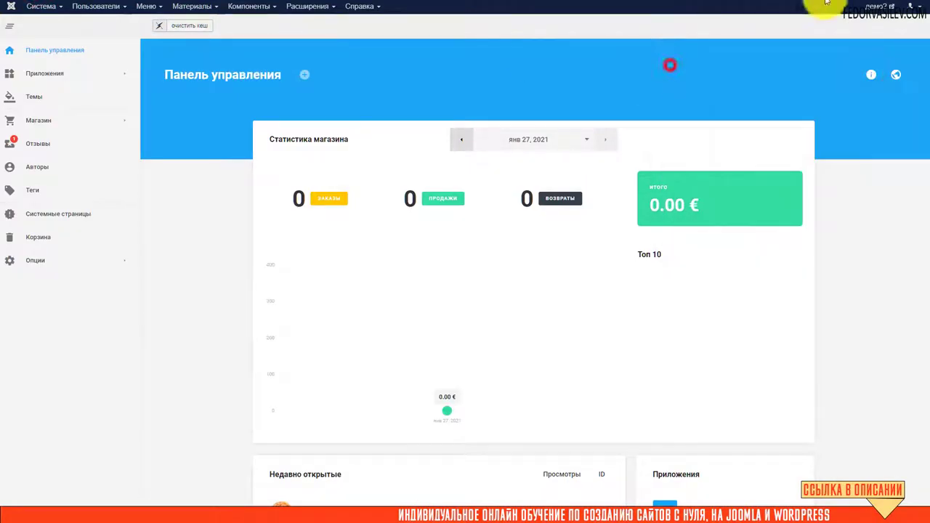
- Clear the browser's cache and history for the last 1 hour and reload the control panel
{"action": "left_click", "coordinate": [827, 4]}
{"action": "left_click", "coordinate": [741, 186]}
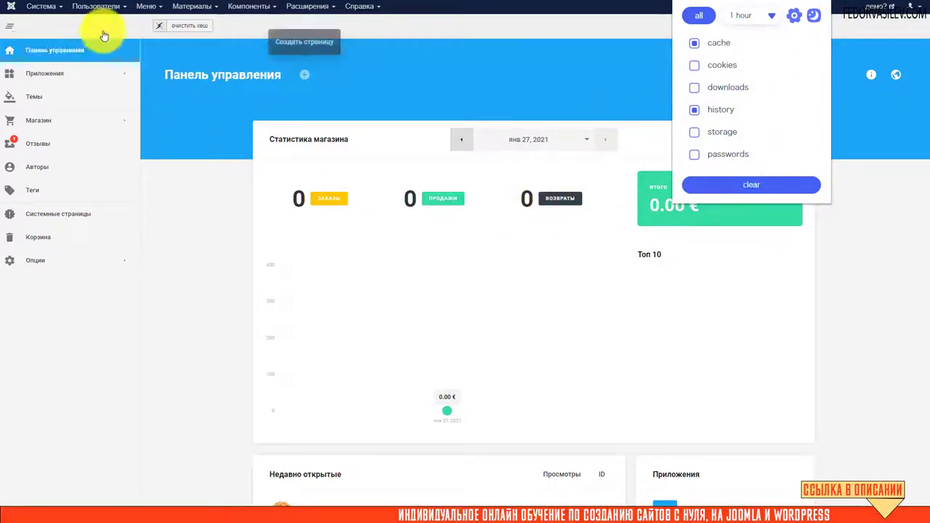
{"action": "left_click", "coordinate": [374, 58]}
{"action": "key", "text": "F5"}
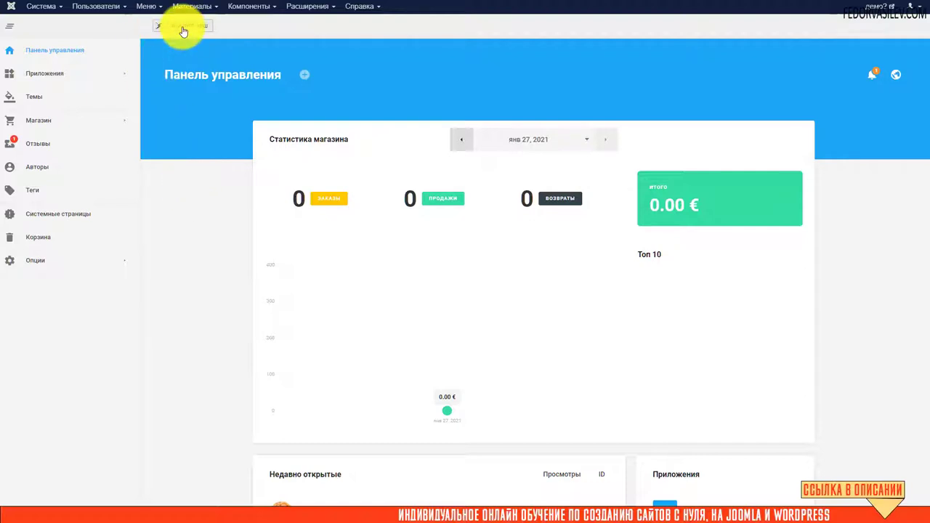
- Review the system's cache-clearing commands and the browser cleaner's cache and history options
{"action": "left_click", "coordinate": [33, 9]}
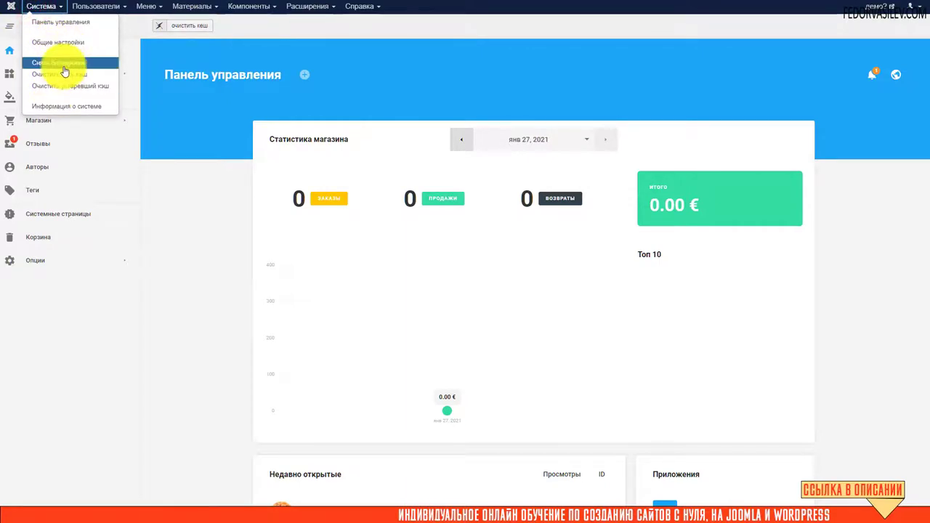
{"action": "left_click", "coordinate": [226, 27]}
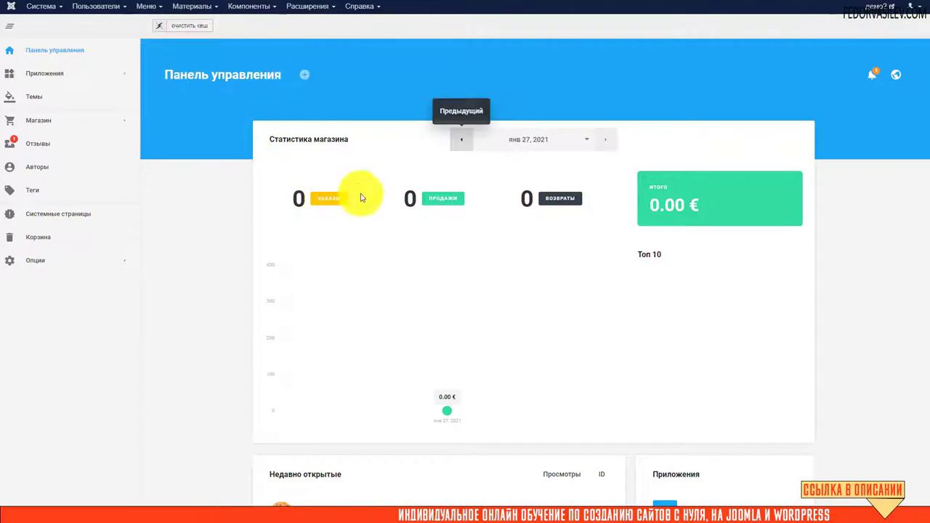
{"action": "left_click", "coordinate": [825, 4]}
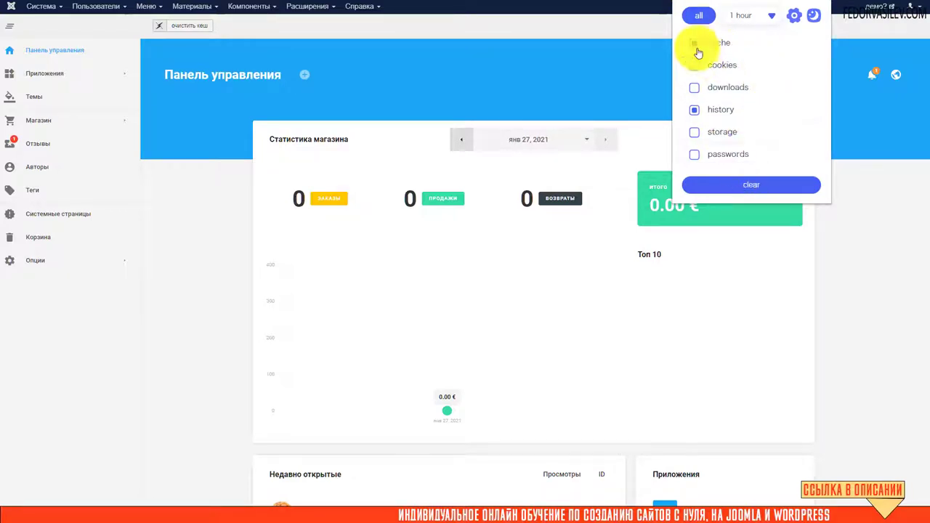
{"action": "mouse_move", "coordinate": [734, 152]}
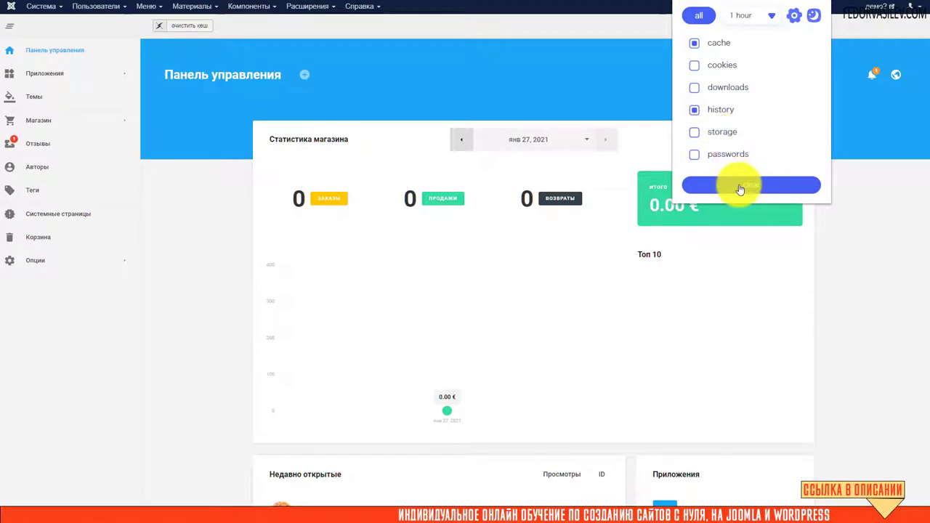
- Close the browser cleaner, install the available Gridbox update from the control panel and check the installed version
{"action": "left_click", "coordinate": [606, 86]}
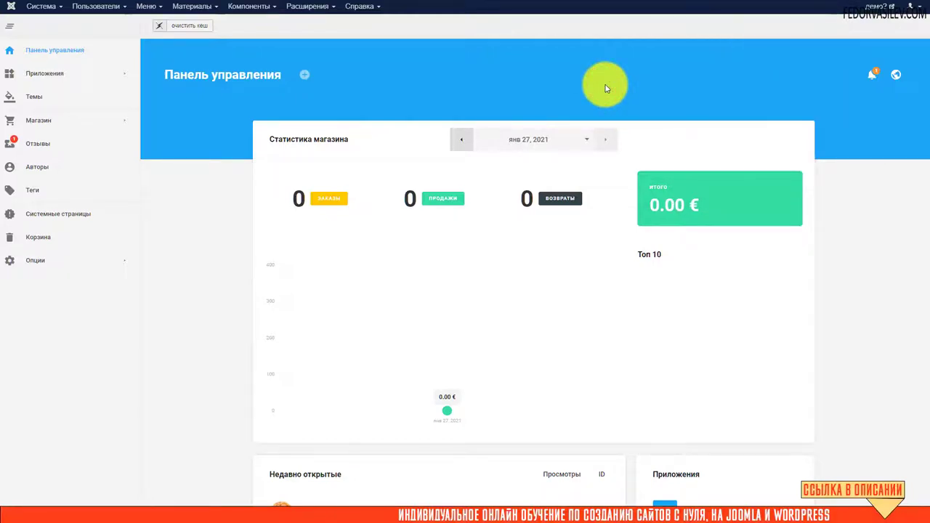
{"action": "left_click", "coordinate": [872, 74]}
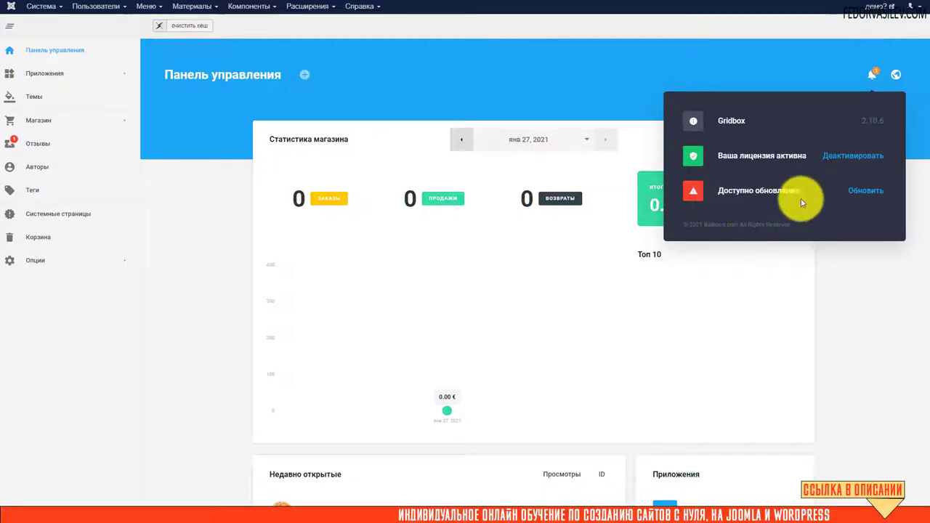
{"action": "left_click", "coordinate": [869, 196]}
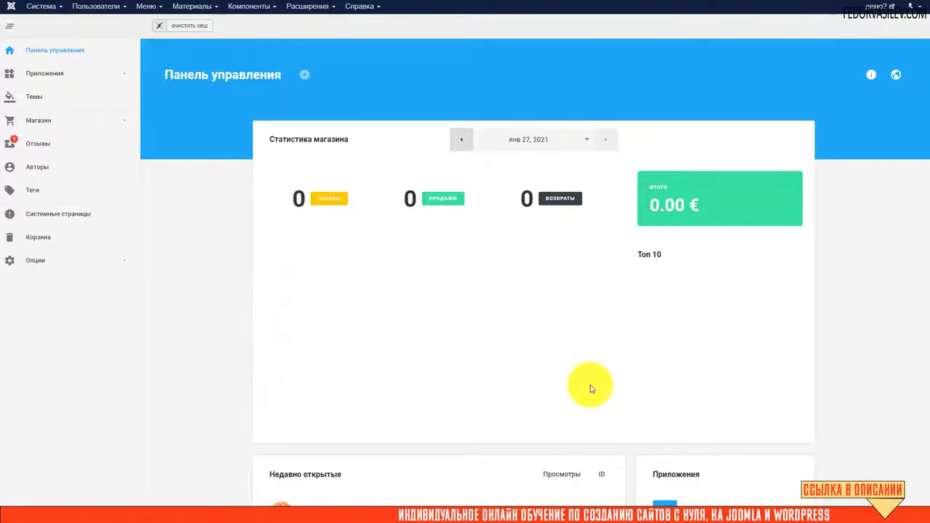
{"action": "left_click", "coordinate": [866, 76]}
{"action": "double_click", "coordinate": [871, 121]}
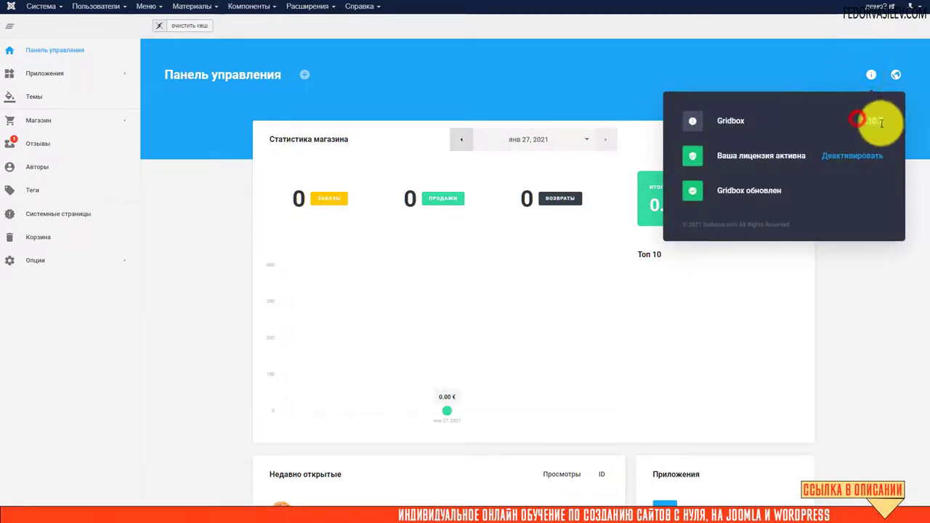
{"action": "left_click", "coordinate": [461, 72]}
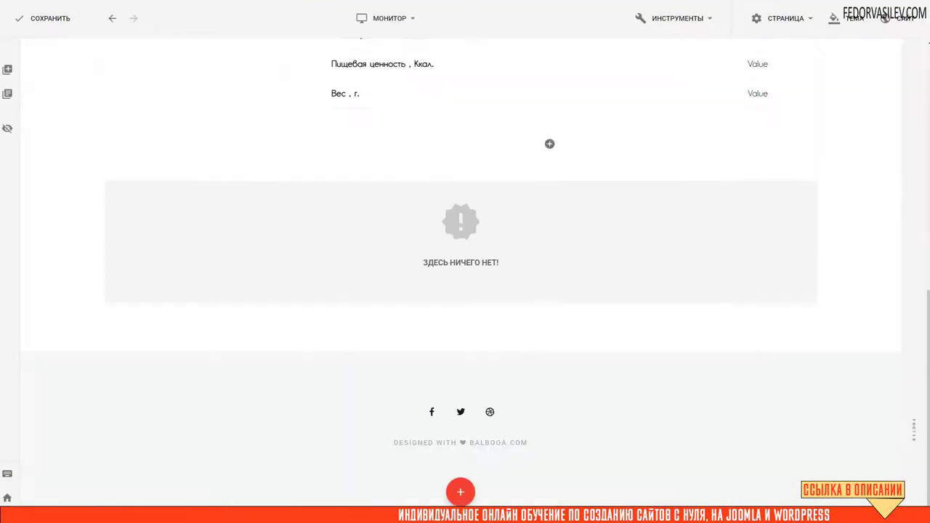
- Place an empty row above the product's image and price section in the post layout
{"action": "scroll", "coordinate": [119, 87], "scroll_direction": "up", "scroll_amount": 10}
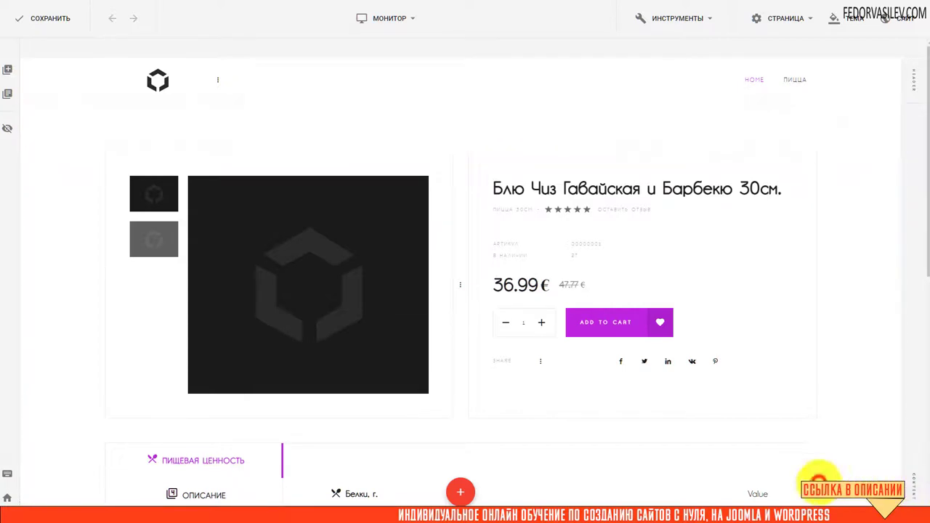
{"action": "left_click", "coordinate": [820, 476]}
{"action": "left_click_drag", "start_coordinate": [390, 215], "coordinate": [370, 216]}
{"action": "scroll", "coordinate": [370, 216], "scroll_direction": "down", "scroll_amount": 8}
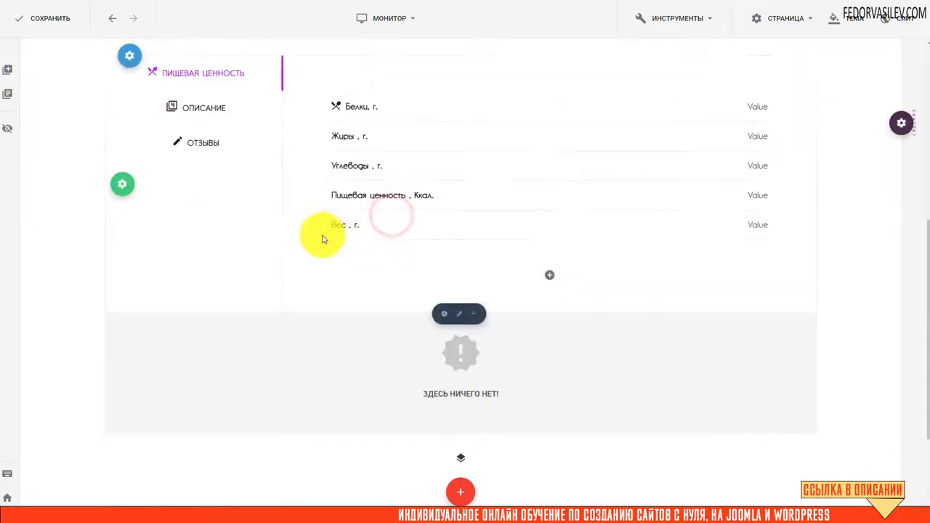
{"action": "left_click_drag", "start_coordinate": [130, 139], "coordinate": [135, 167]}
{"action": "scroll", "coordinate": [141, 223], "scroll_direction": "up", "scroll_amount": 7}
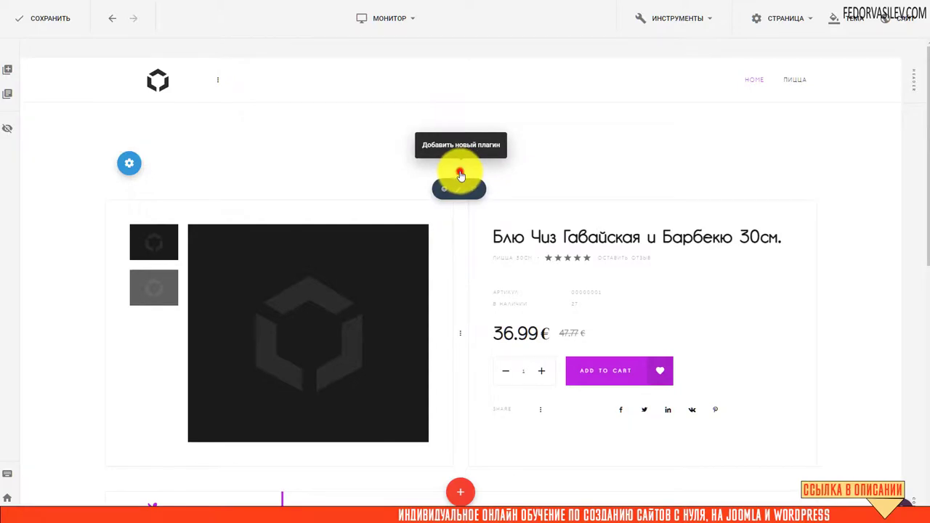
- Install the Breadcrumbs plugin and add it to the empty row above the product section
{"action": "left_click", "coordinate": [460, 175]}
{"action": "scroll", "coordinate": [330, 217], "scroll_direction": "down", "scroll_amount": 5}
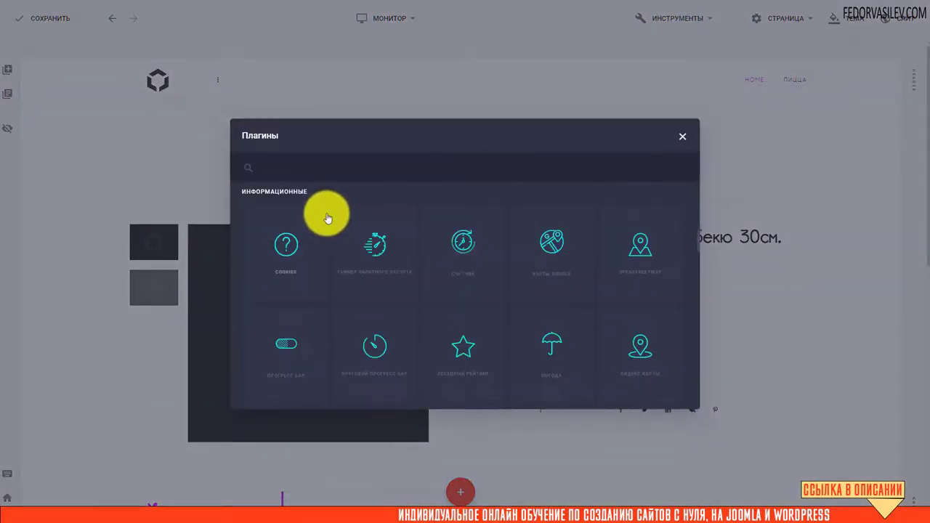
{"action": "scroll", "coordinate": [328, 219], "scroll_direction": "down", "scroll_amount": 5}
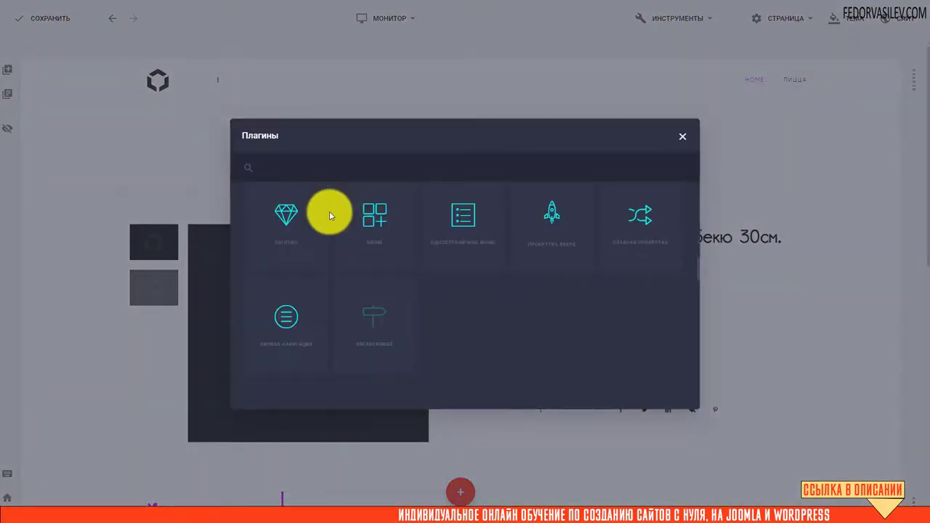
{"action": "scroll", "coordinate": [276, 232], "scroll_direction": "up", "scroll_amount": 2}
{"action": "scroll", "coordinate": [291, 288], "scroll_direction": "down", "scroll_amount": 2}
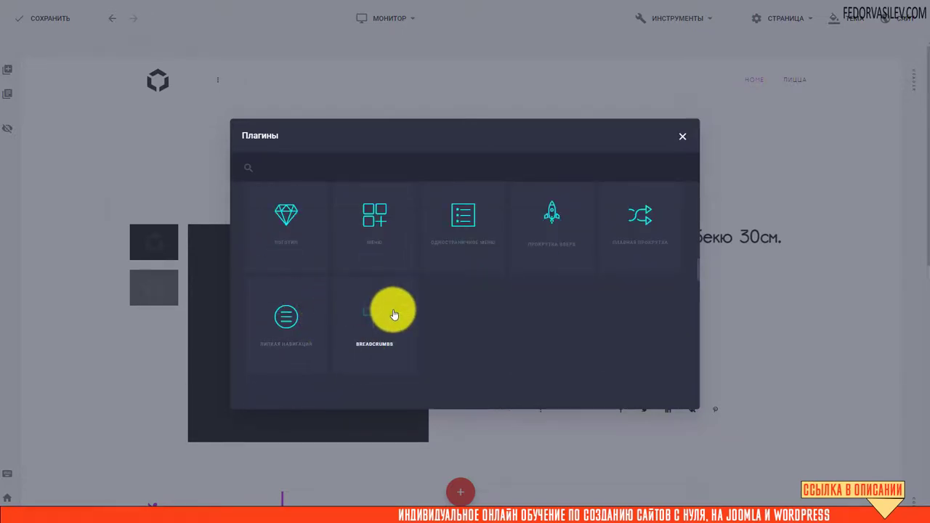
{"action": "left_click", "coordinate": [370, 308]}
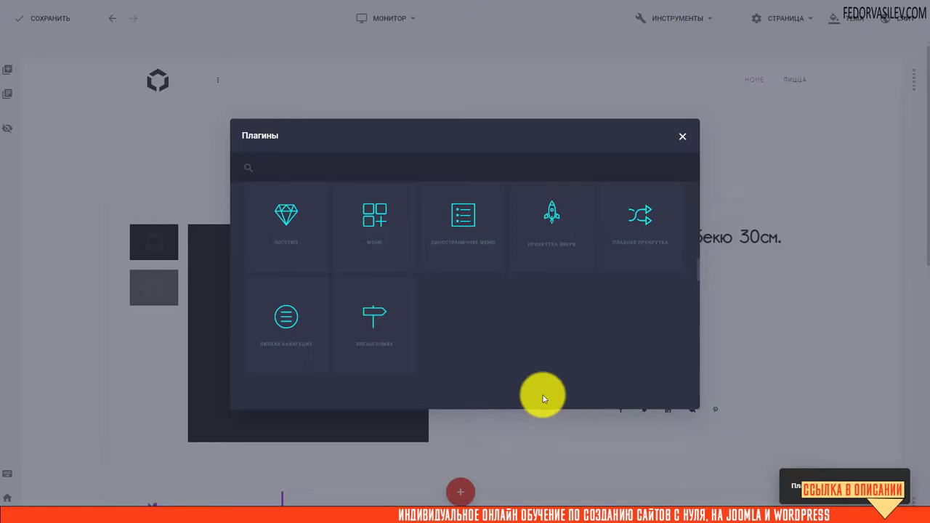
{"action": "scroll", "coordinate": [388, 222], "scroll_direction": "down", "scroll_amount": 1}
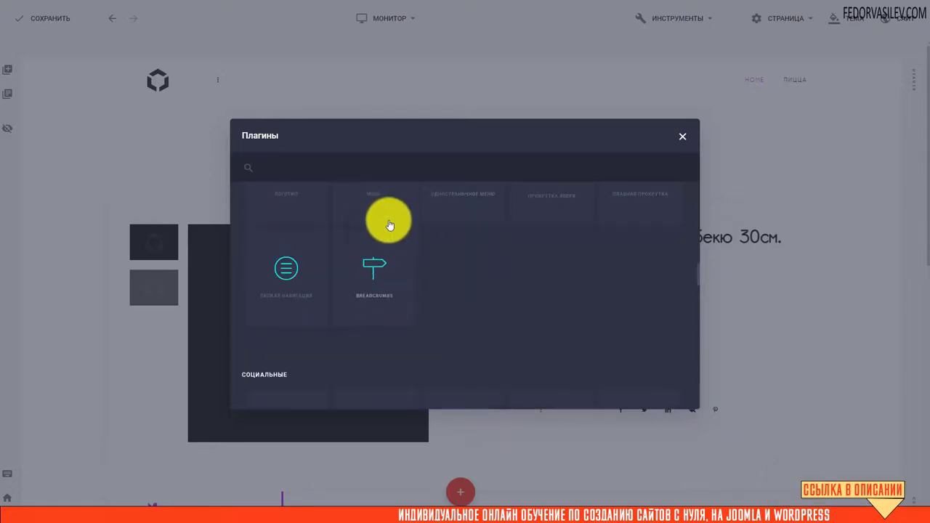
{"action": "left_click", "coordinate": [374, 282]}
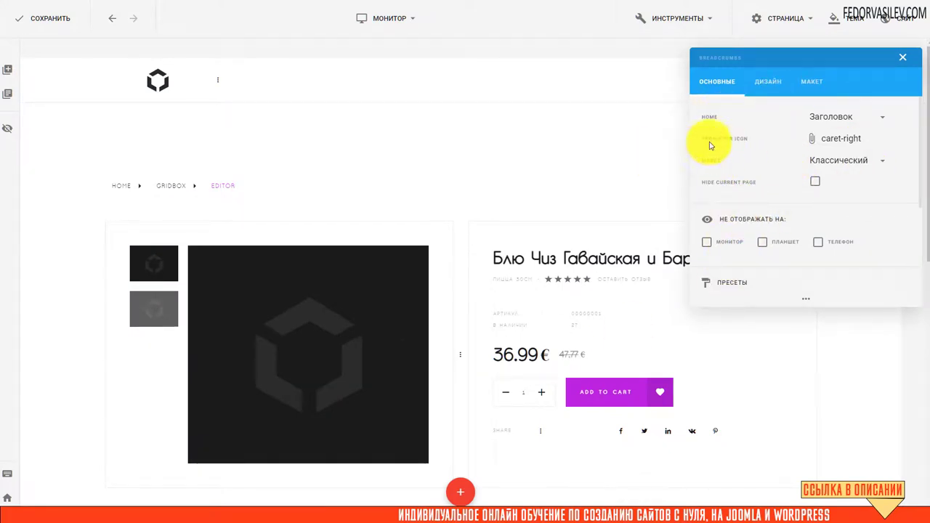
- Review the Breadcrumbs plugin's basic settings, including device visibility, presets and additional options
{"action": "scroll", "coordinate": [749, 218], "scroll_direction": "down", "scroll_amount": 3}
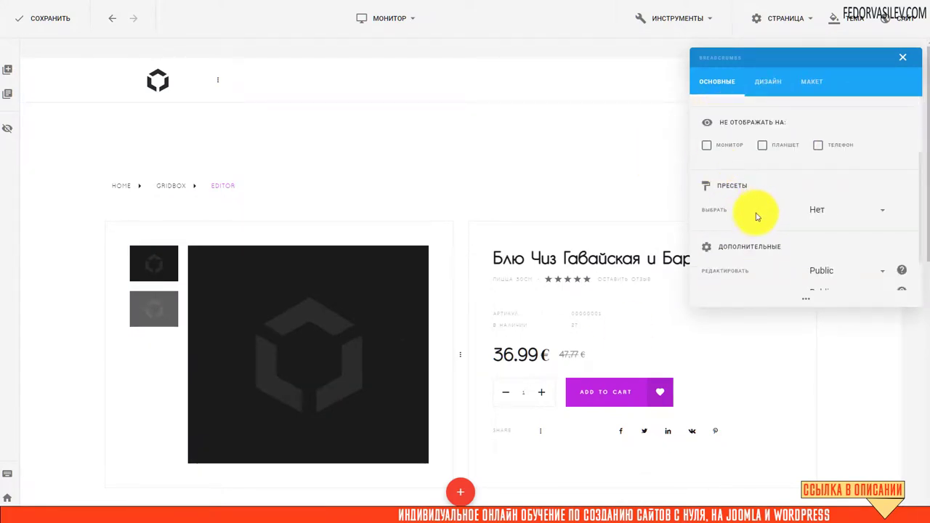
{"action": "scroll", "coordinate": [756, 211], "scroll_direction": "down", "scroll_amount": 2}
{"action": "scroll", "coordinate": [752, 210], "scroll_direction": "up", "scroll_amount": 5}
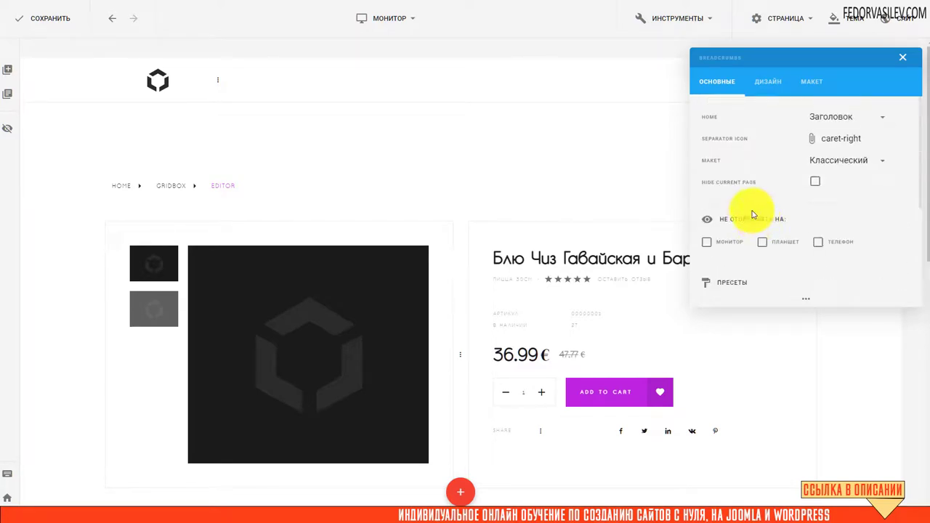